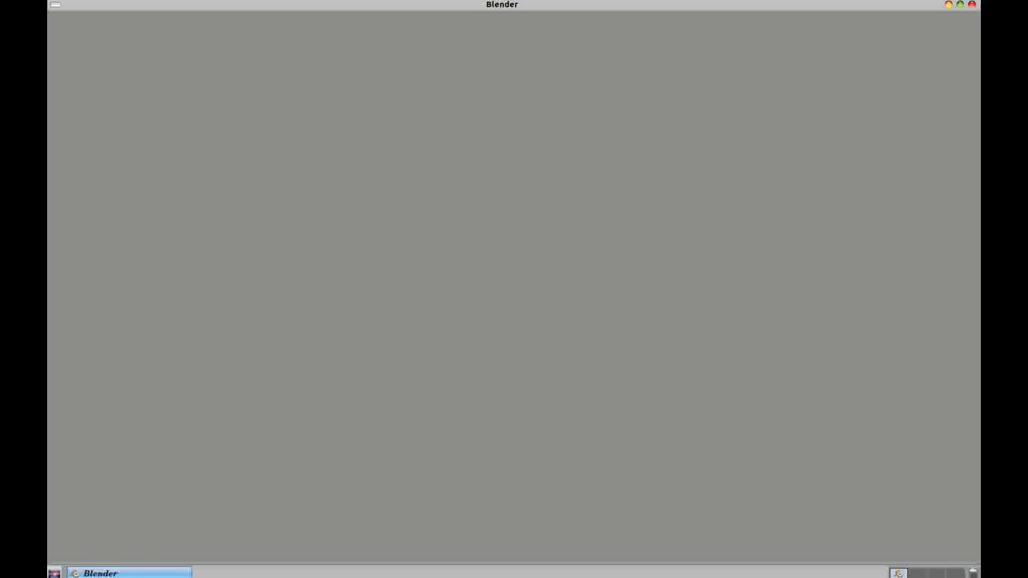
{"action": "key", "text": "Escape"}
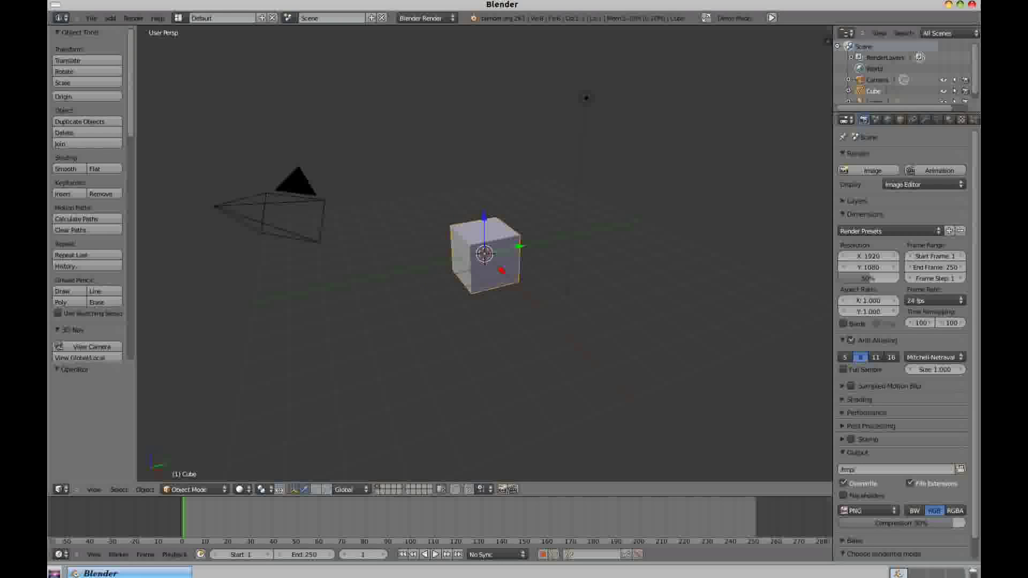
{"action": "middle_click_drag", "start_coordinate": [585, 98], "coordinate": [573, 115]}
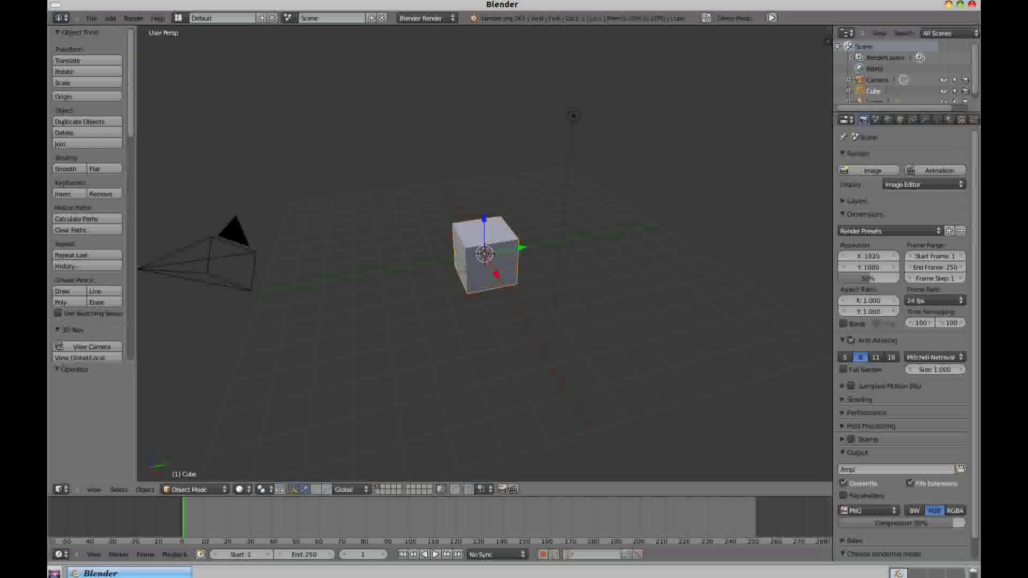
{"action": "middle_click_drag", "start_coordinate": [573, 115], "coordinate": [591, 106]}
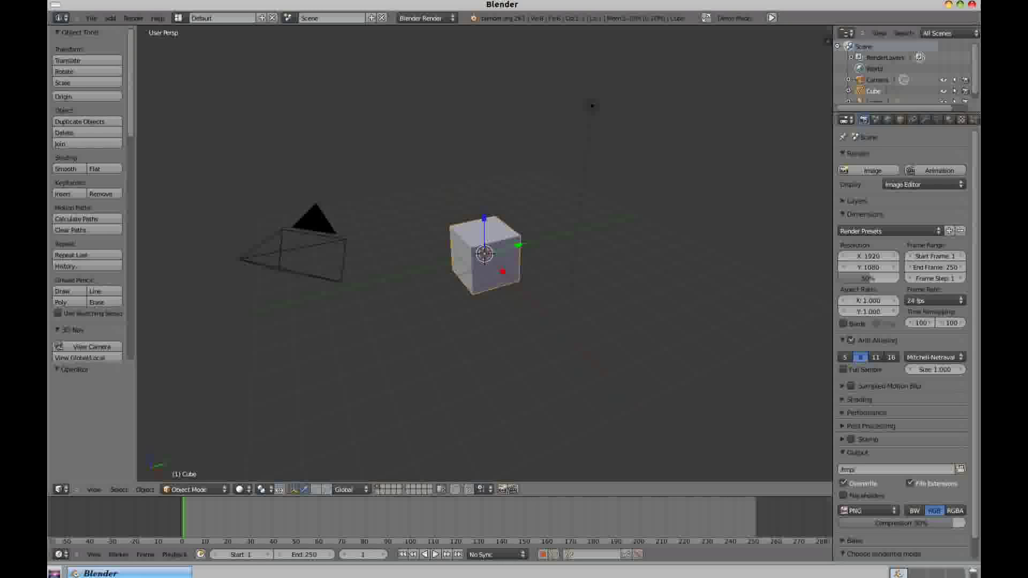
Switch the 3D viewport to the Movie Clip Editor and open Blendertest.avi from the Desktop folder.
{"action": "left_click", "coordinate": [59, 489]}
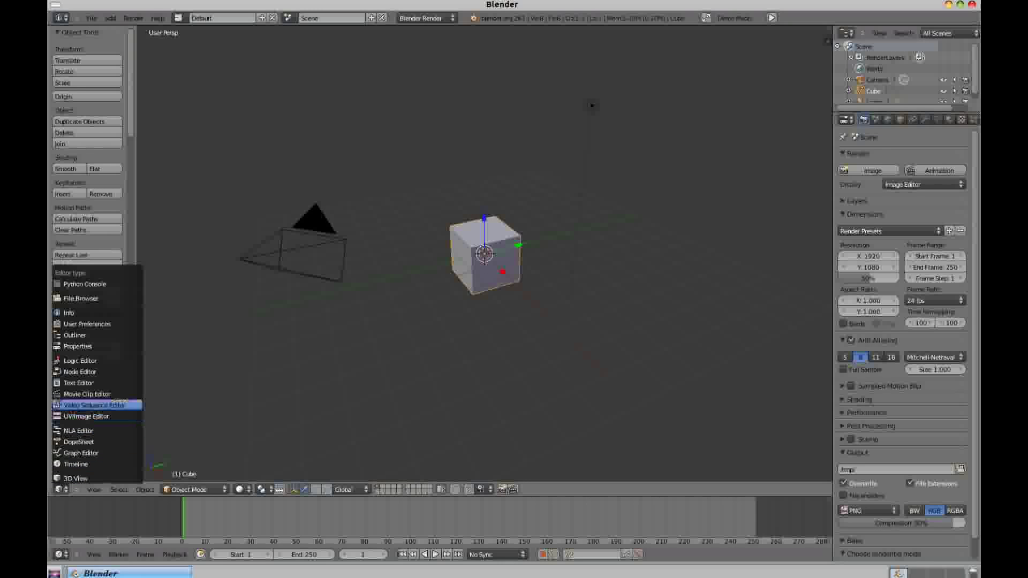
{"action": "left_click", "coordinate": [87, 394]}
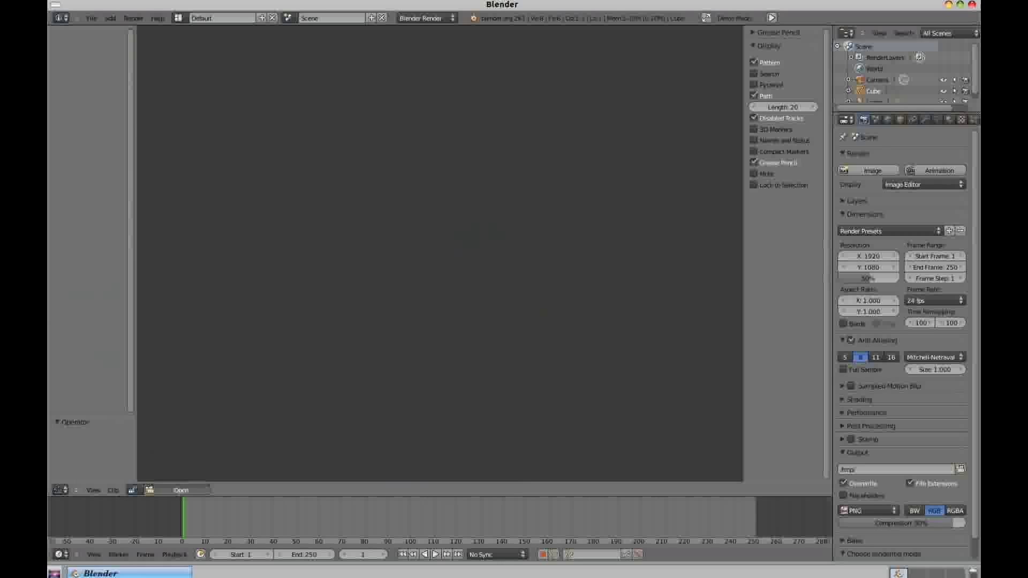
{"action": "left_click", "coordinate": [176, 489]}
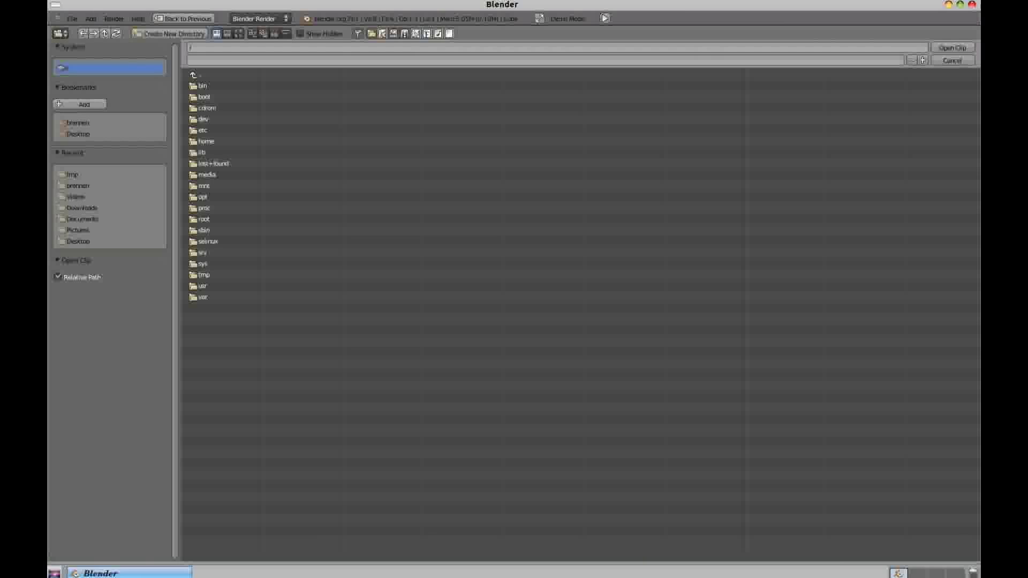
{"action": "left_click", "coordinate": [75, 197]}
{"action": "left_click", "coordinate": [238, 33]}
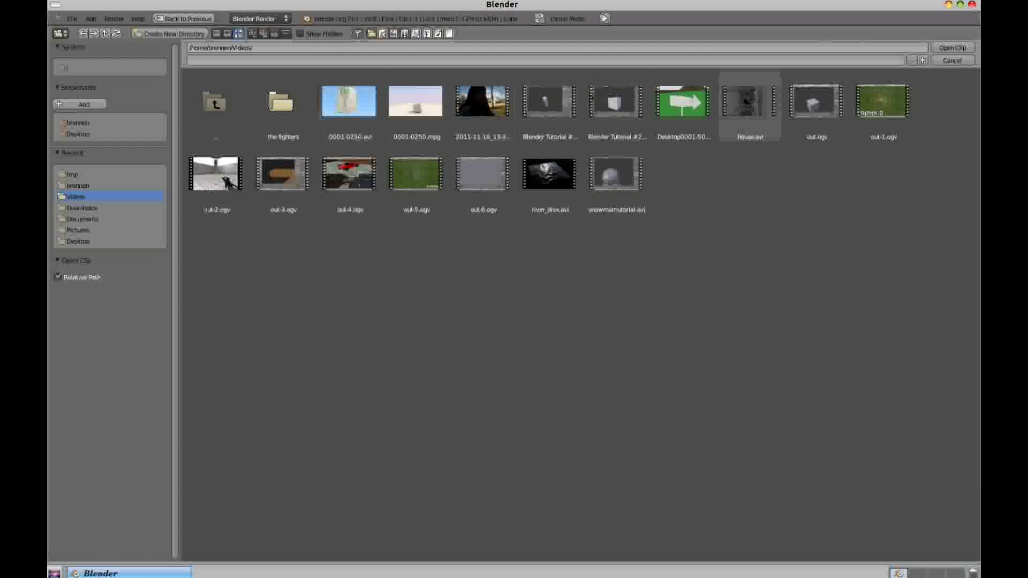
{"action": "left_click", "coordinate": [78, 241]}
{"action": "left_click_drag", "start_coordinate": [282, 101], "coordinate": [888, 89]}
{"action": "left_click", "coordinate": [268, 107]}
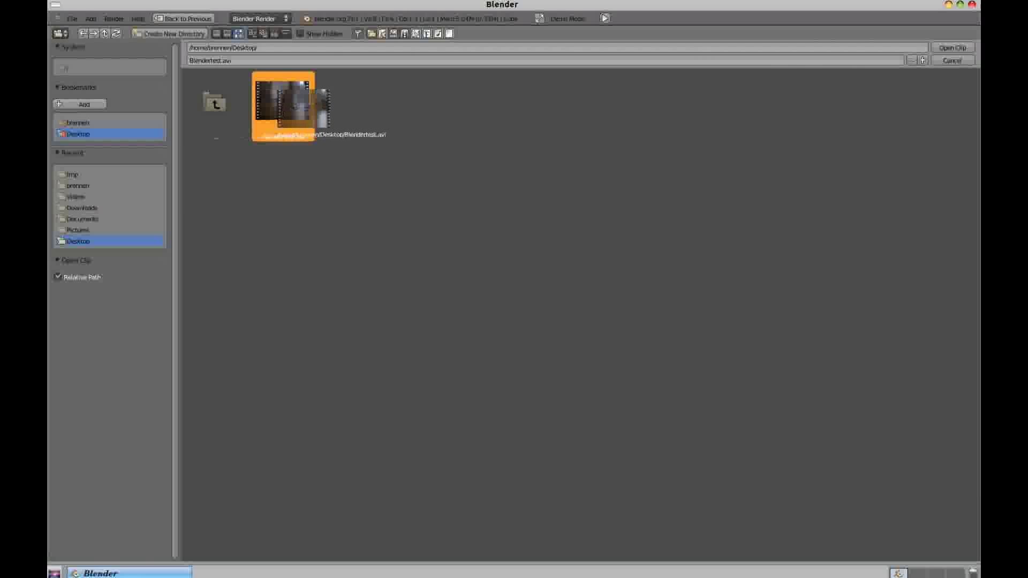
{"action": "left_click_drag", "start_coordinate": [701, 78], "coordinate": [948, 59]}
{"action": "left_click", "coordinate": [952, 47]}
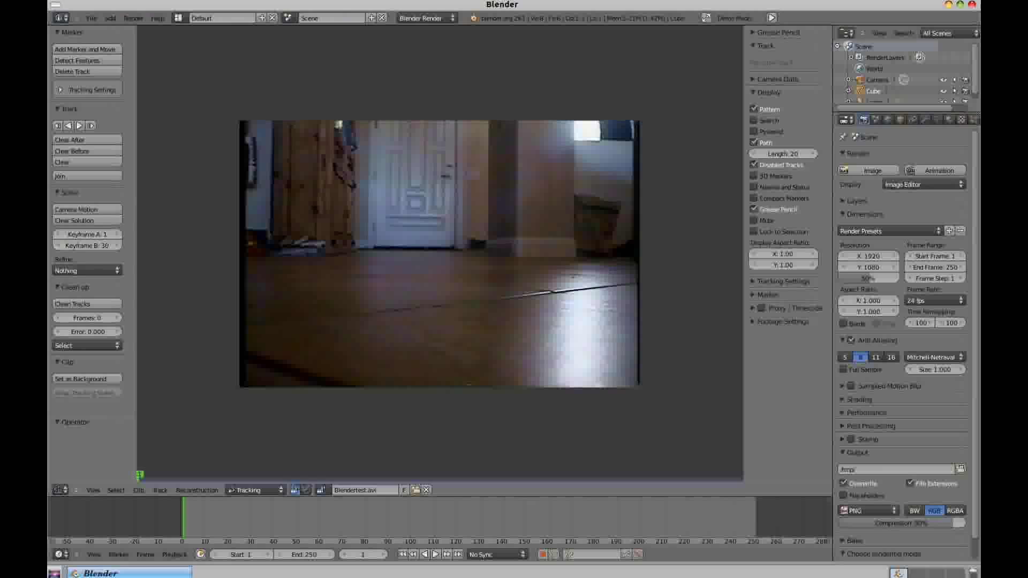
Preview the loaded footage by playing it briefly, and return to the starting frame.
{"action": "scroll", "coordinate": [439, 254], "scroll_direction": "up", "scroll_amount": 1}
{"action": "key", "text": "alt+a"}
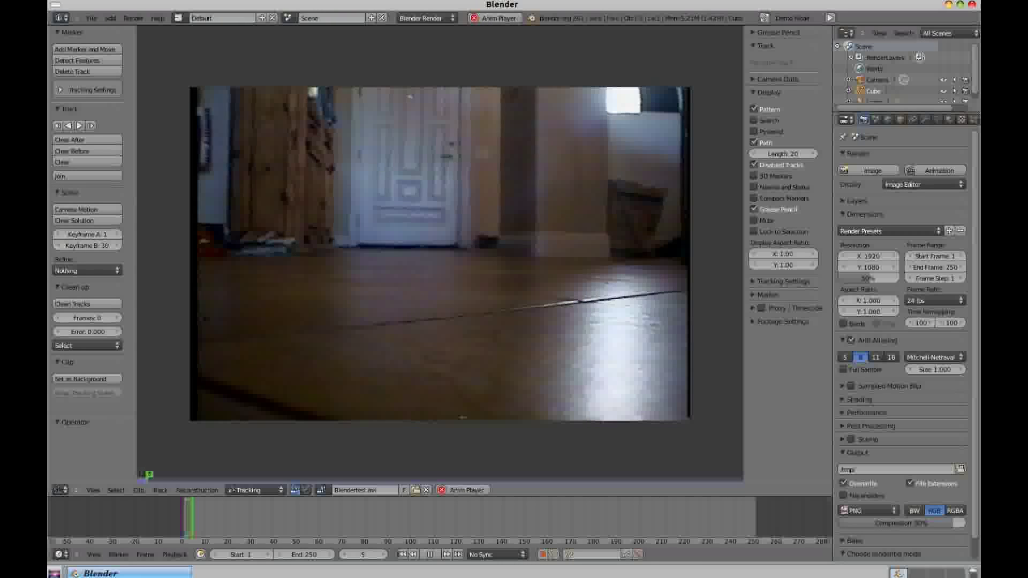
{"action": "key", "text": "Escape"}
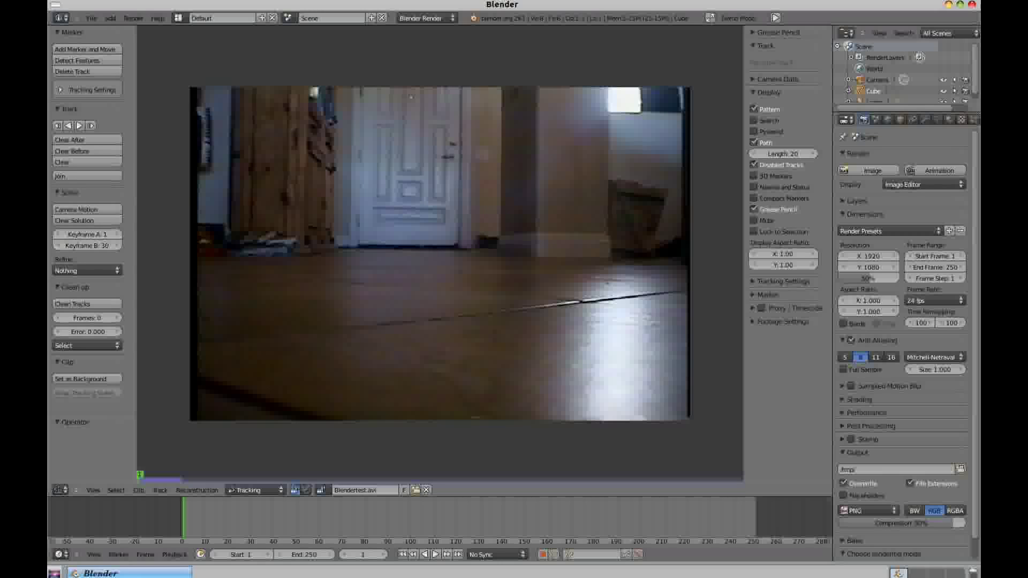
Add a tracking marker and place it on the small dark speck on the floor beside the light reflection.
{"action": "left_click", "coordinate": [426, 210], "text": "ctrl"}
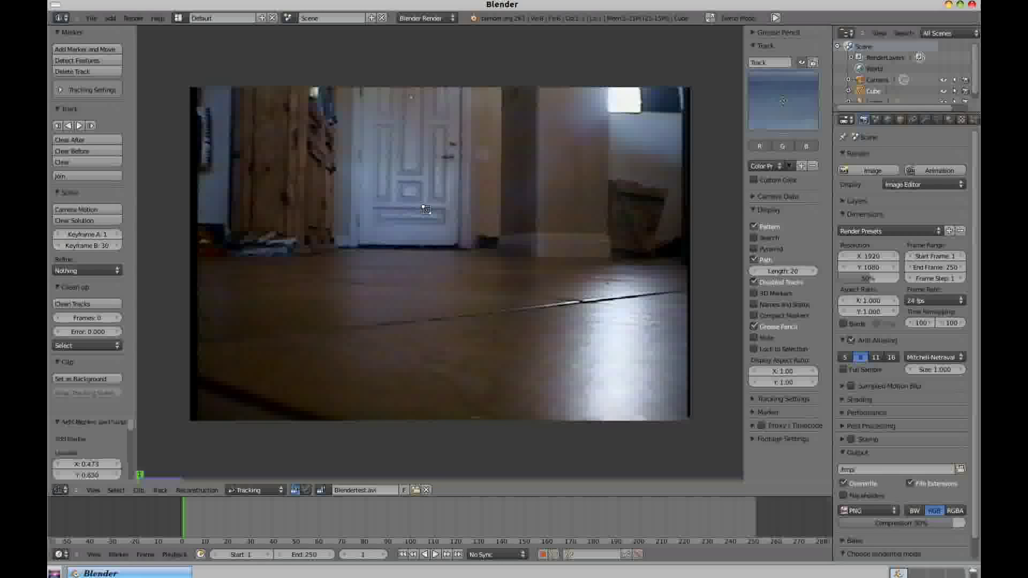
{"action": "mouse_move", "coordinate": [426, 210]}
{"action": "left_mouse_down"}
{"action": "mouse_move", "coordinate": [452, 156]}
{"action": "mouse_move", "coordinate": [656, 153]}
{"action": "left_mouse_up"}
{"action": "scroll", "coordinate": [452, 157], "scroll_direction": "up", "scroll_amount": 3}
{"action": "middle_click_drag", "start_coordinate": [657, 153], "coordinate": [421, 181]}
{"action": "mouse_move", "coordinate": [421, 181]}
{"action": "left_mouse_down"}
{"action": "mouse_move", "coordinate": [552, 68]}
{"action": "mouse_move", "coordinate": [534, 165]}
{"action": "mouse_move", "coordinate": [465, 381]}
{"action": "left_mouse_up"}
{"action": "mouse_move", "coordinate": [465, 381]}
{"action": "middle_mouse_down"}
{"action": "mouse_move", "coordinate": [699, 263]}
{"action": "mouse_move", "coordinate": [533, 263]}
{"action": "middle_mouse_up"}
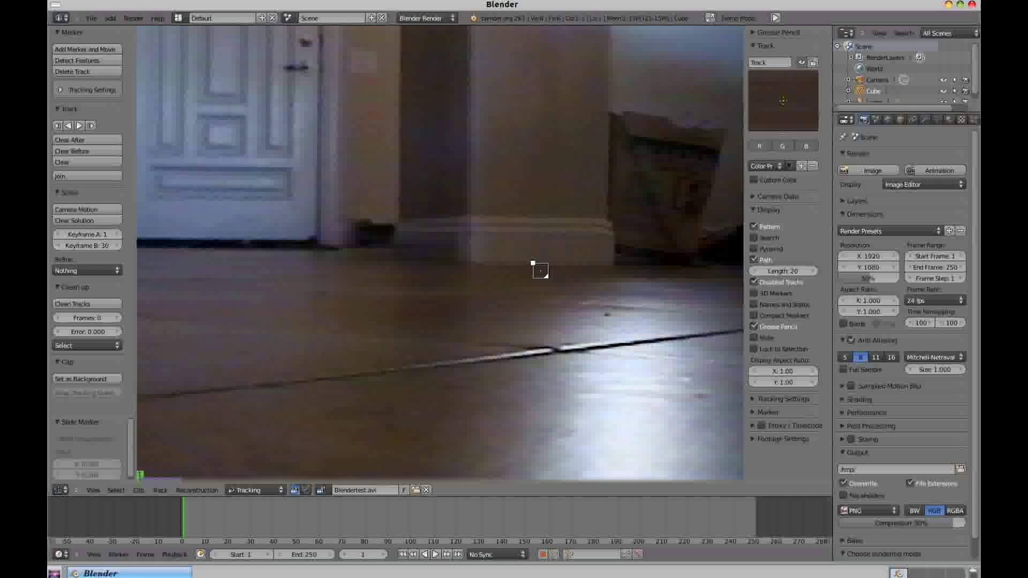
{"action": "left_click_drag", "start_coordinate": [541, 271], "coordinate": [606, 315]}
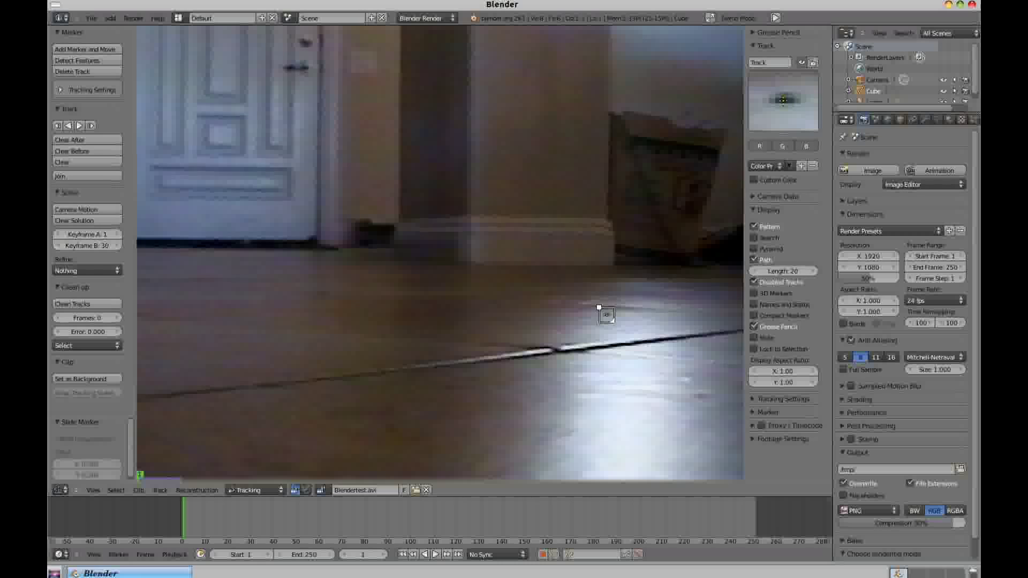
Track the floor marker forward through the clip and review the track with reverse playback.
{"action": "scroll", "coordinate": [606, 315], "scroll_direction": "down", "scroll_amount": 4}
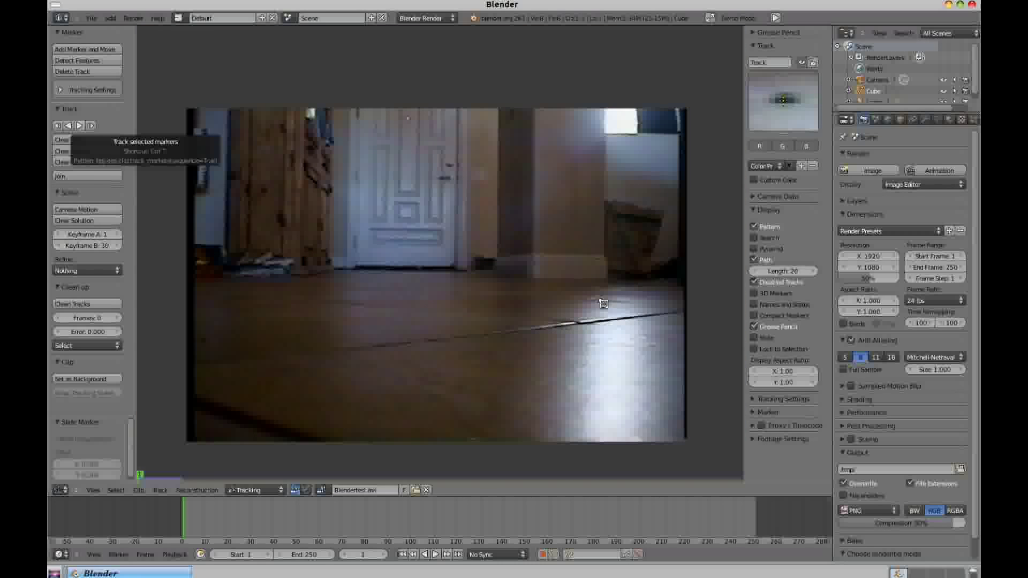
{"action": "left_click", "coordinate": [78, 125]}
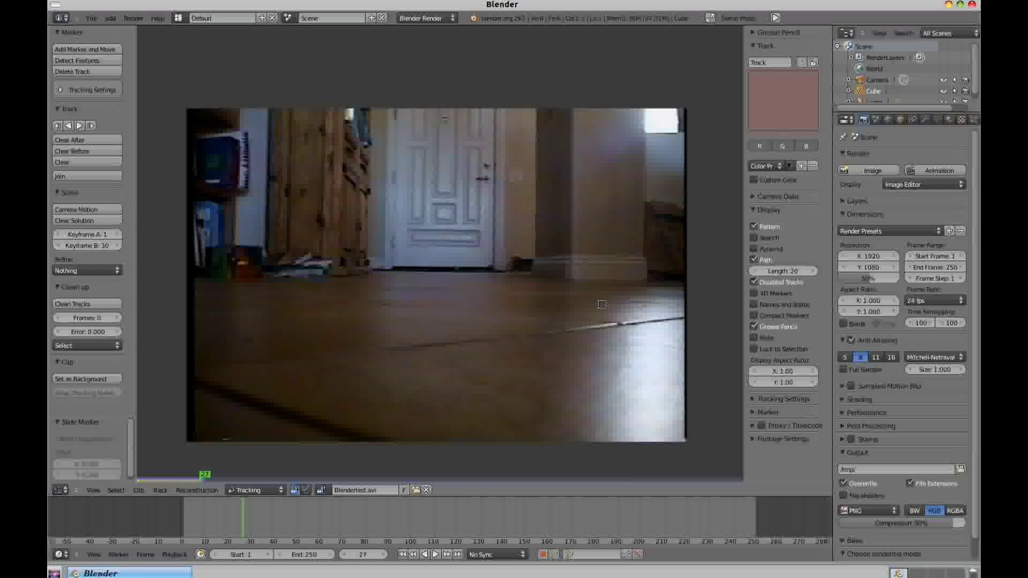
{"action": "key", "text": "shift+alt+a"}
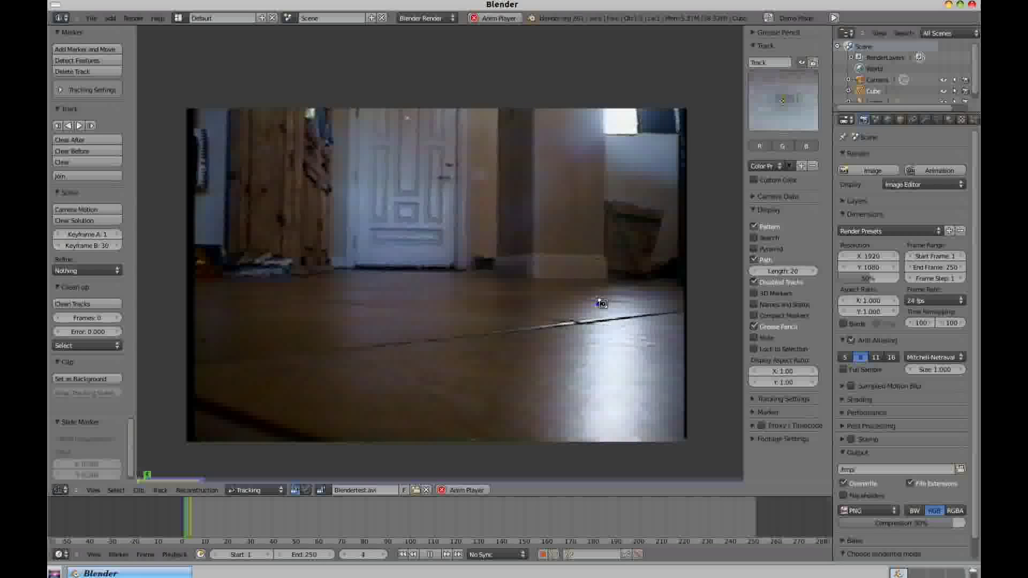
{"action": "key", "text": "Escape"}
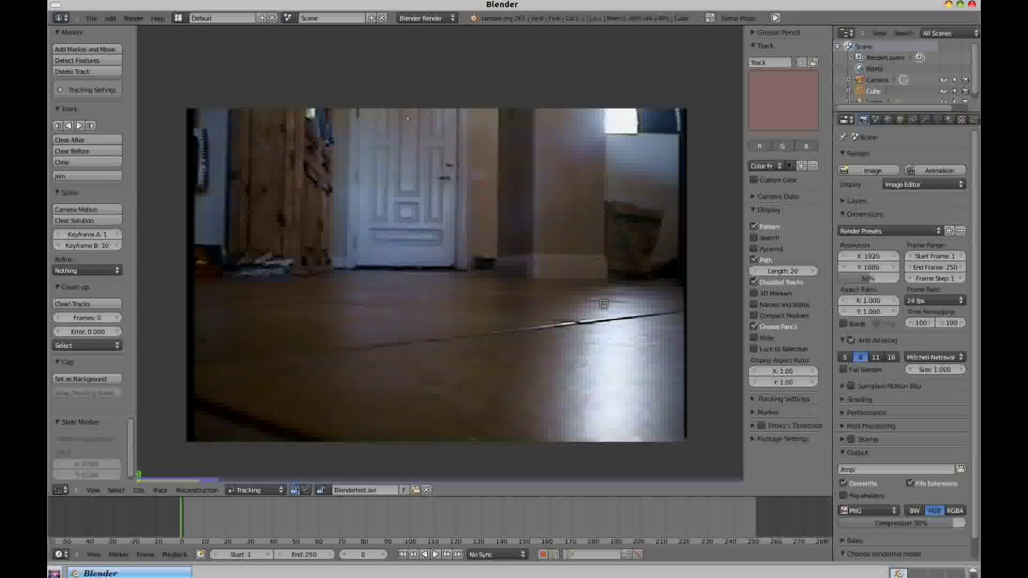
Switch the Movie Clip Editor back to the 3D View and show its properties sidebar.
{"action": "middle_click_drag", "start_coordinate": [603, 304], "coordinate": [602, 282]}
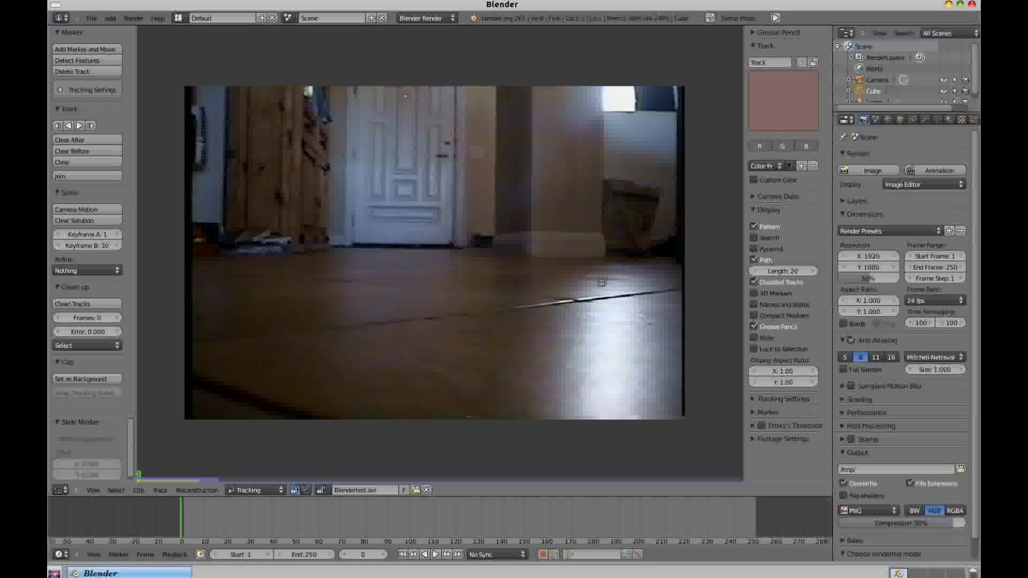
{"action": "left_click", "coordinate": [60, 490]}
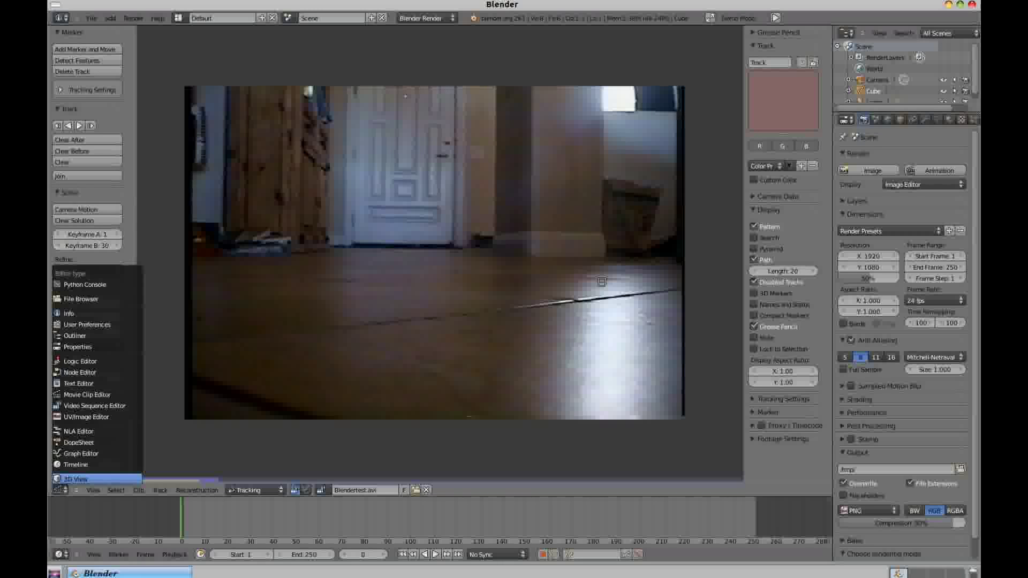
{"action": "left_click", "coordinate": [75, 479]}
{"action": "middle_click_drag", "start_coordinate": [592, 105], "coordinate": [601, 92]}
{"action": "key", "text": "n"}
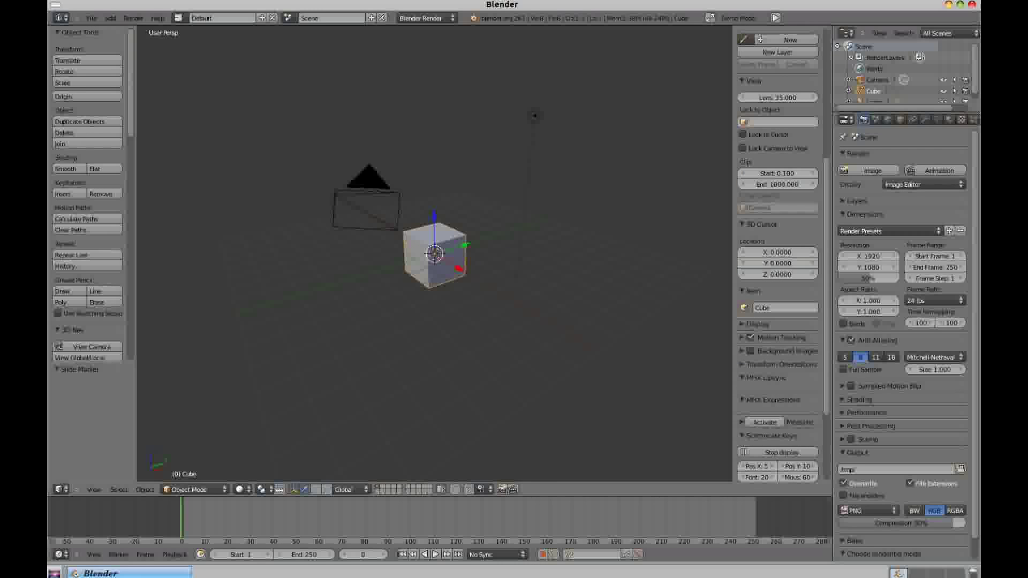
Start the Screencast Keys display, set its text colour to green (R 0.000, G 1.000, B 0.07514), and collapse the Screencast Keys and Property Chart settings.
{"action": "left_click", "coordinate": [781, 452]}
{"action": "middle_click_drag", "start_coordinate": [534, 116], "coordinate": [541, 120]}
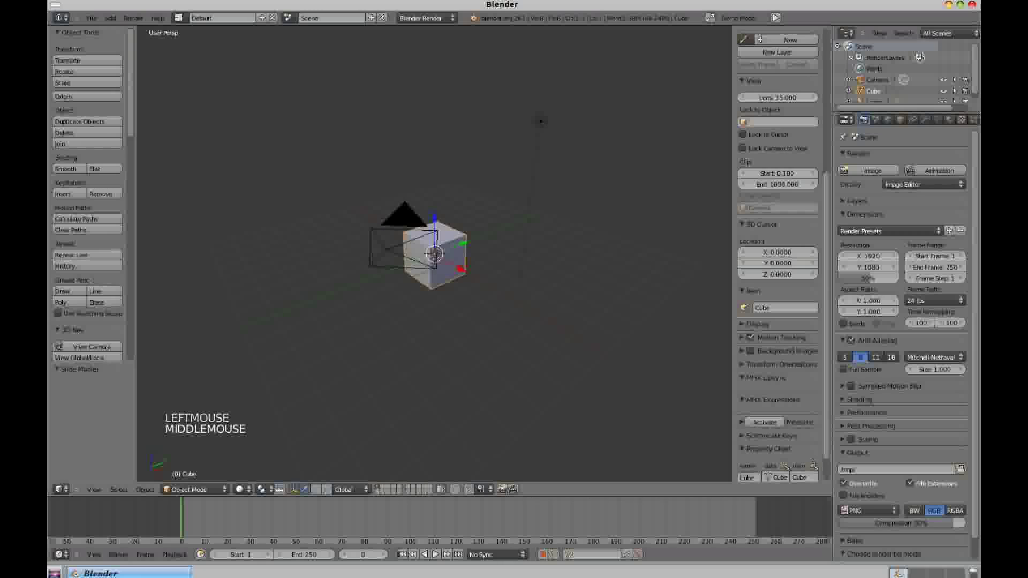
{"action": "middle_click_drag", "start_coordinate": [760, 455], "coordinate": [777, 354]}
{"action": "middle_click", "coordinate": [750, 449]}
{"action": "left_click", "coordinate": [771, 404]}
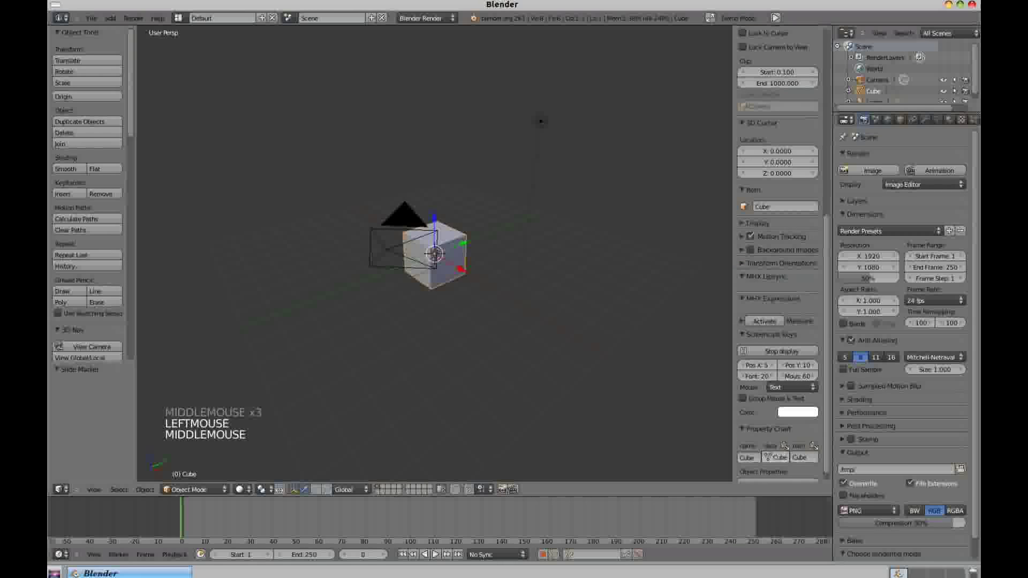
{"action": "left_click", "coordinate": [798, 412]}
{"action": "left_click_drag", "start_coordinate": [825, 303], "coordinate": [793, 277]}
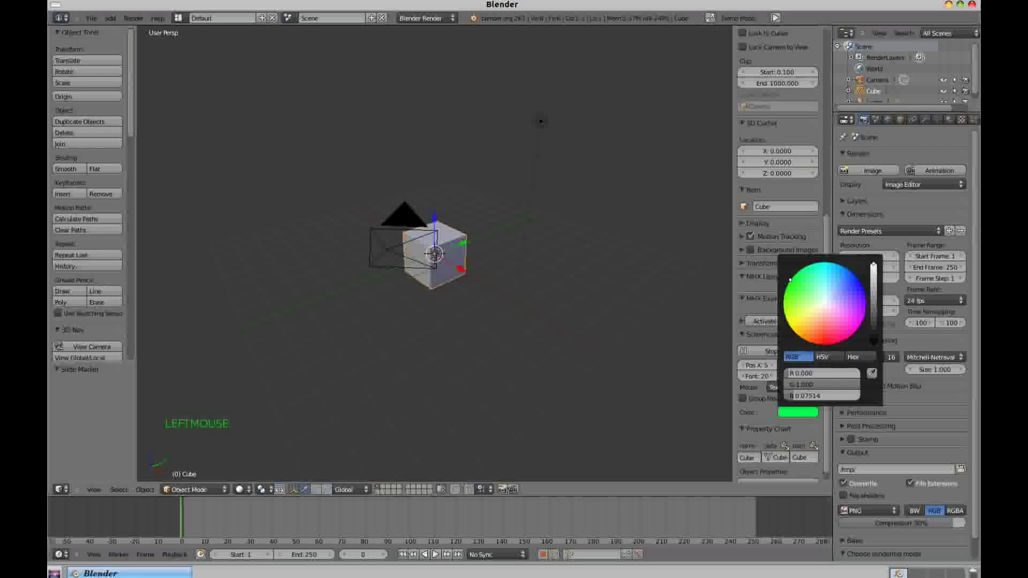
{"action": "left_click", "coordinate": [742, 429]}
{"action": "left_click", "coordinate": [742, 334]}
Delete the default cube from the scene.
{"action": "middle_click_drag", "start_coordinate": [451, 287], "coordinate": [553, 279]}
{"action": "scroll", "coordinate": [465, 287], "scroll_direction": "up", "scroll_amount": 2}
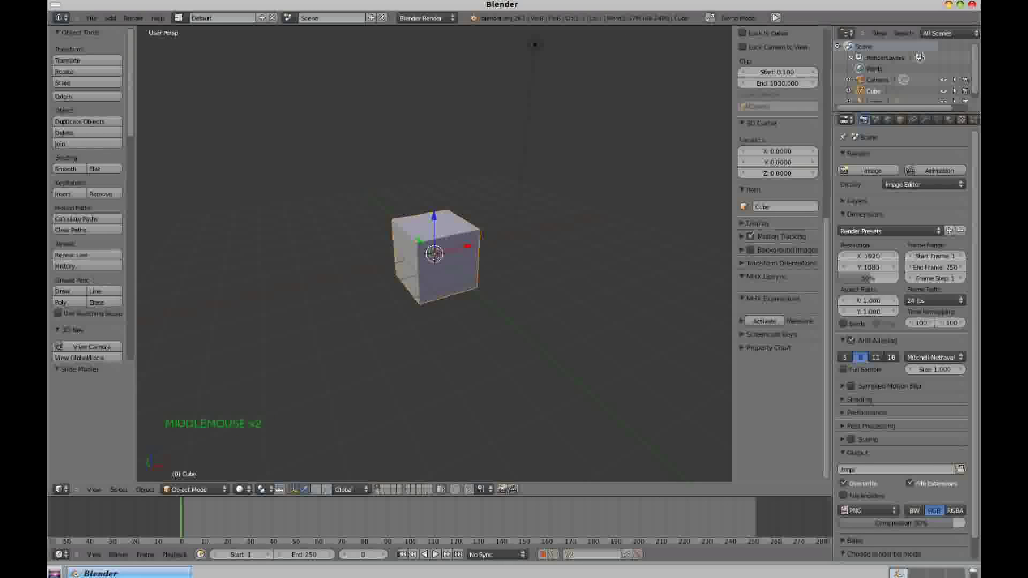
{"action": "key", "text": "Delete"}
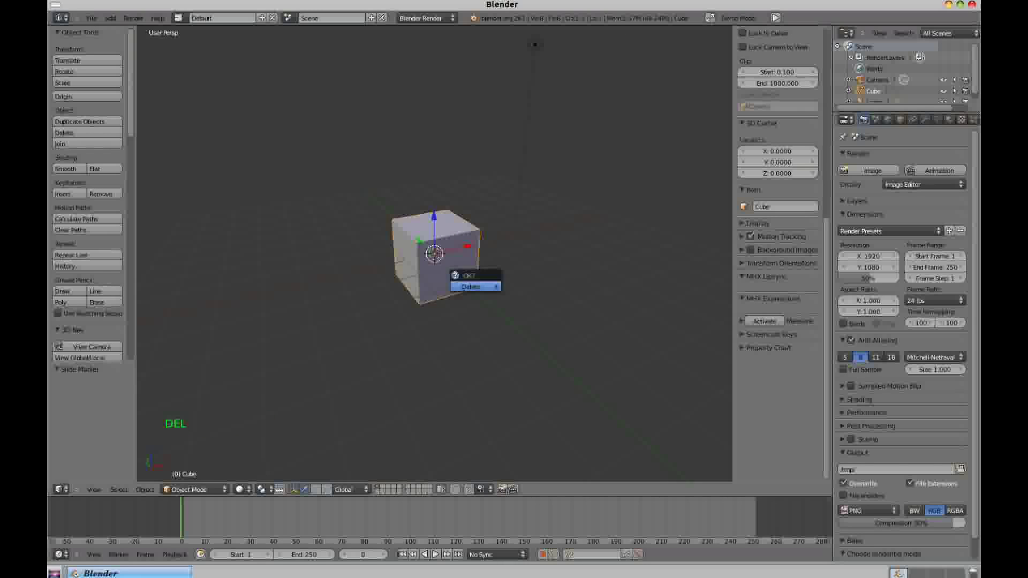
{"action": "left_click", "coordinate": [469, 289]}
{"action": "middle_click_drag", "start_coordinate": [468, 289], "coordinate": [450, 284]}
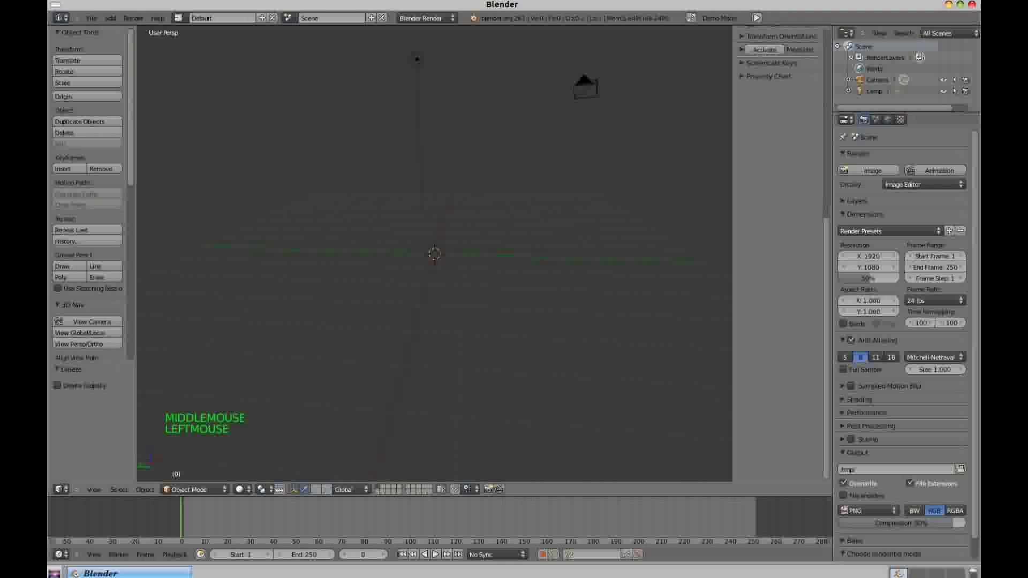
Set the 3D view to the front orthographic view.
{"action": "left_click", "coordinate": [94, 490]}
{"action": "left_click", "coordinate": [107, 420]}
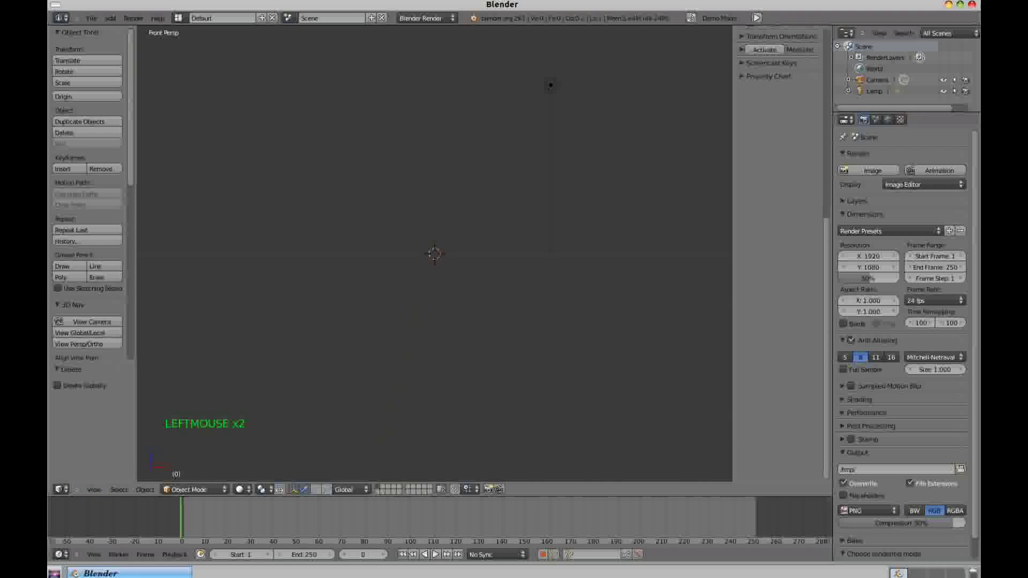
{"action": "key", "text": "KP_5"}
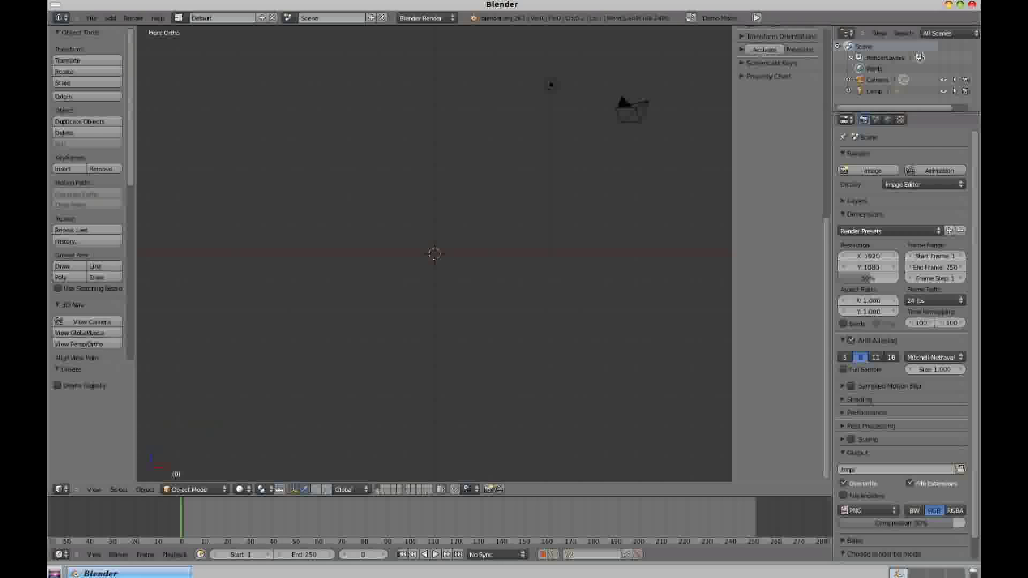
Select the camera and align it to the current front view.
{"action": "right_click", "coordinate": [631, 110]}
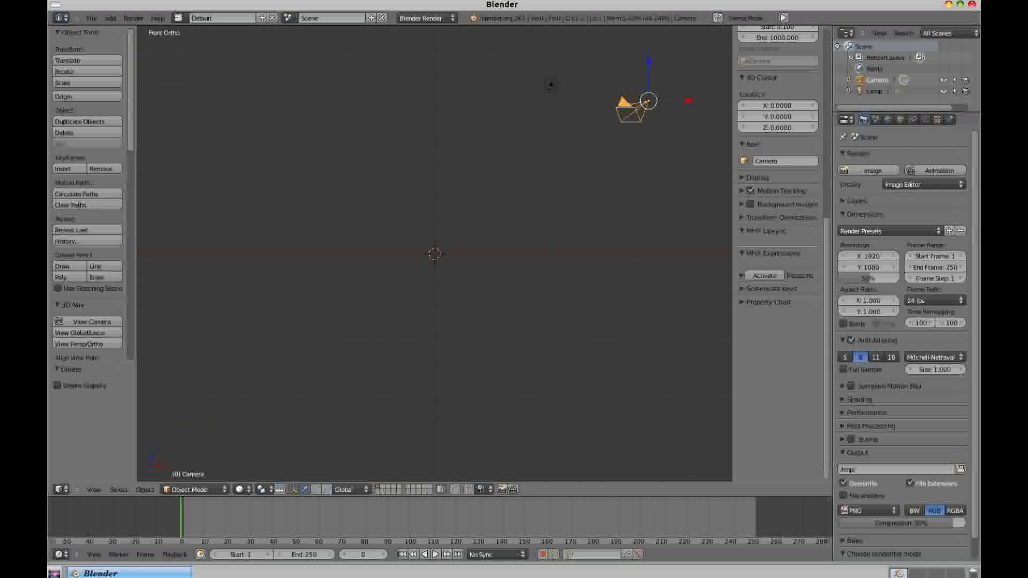
{"action": "key", "text": "ctrl+alt+KP_0"}
{"action": "scroll", "coordinate": [551, 84], "scroll_direction": "up", "scroll_amount": 3}
{"action": "scroll", "coordinate": [551, 84], "scroll_direction": "down", "scroll_amount": 2}
{"action": "scroll", "coordinate": [551, 84], "scroll_direction": "up", "scroll_amount": 1}
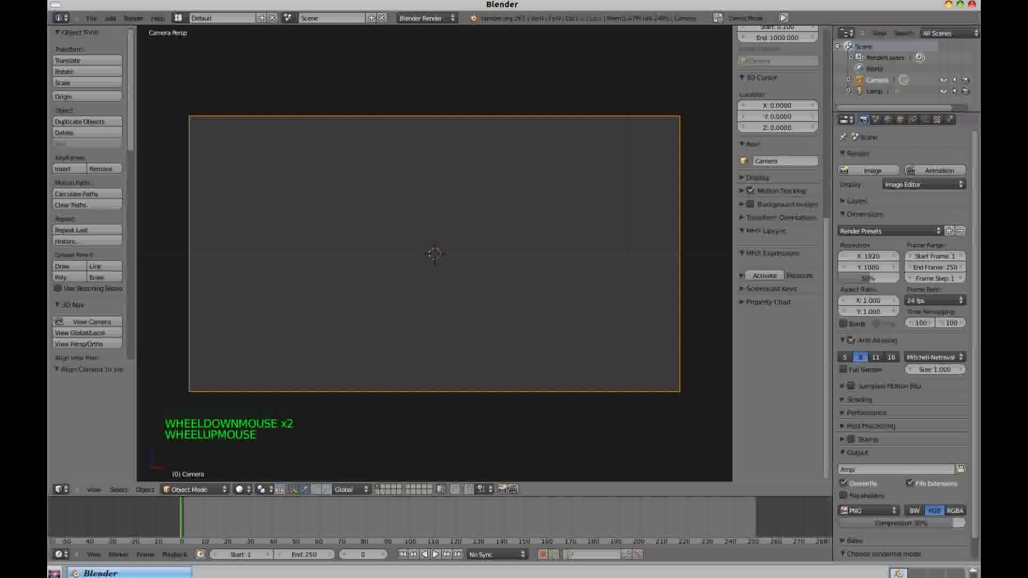
{"action": "scroll", "coordinate": [551, 84], "scroll_direction": "down", "scroll_amount": 2}
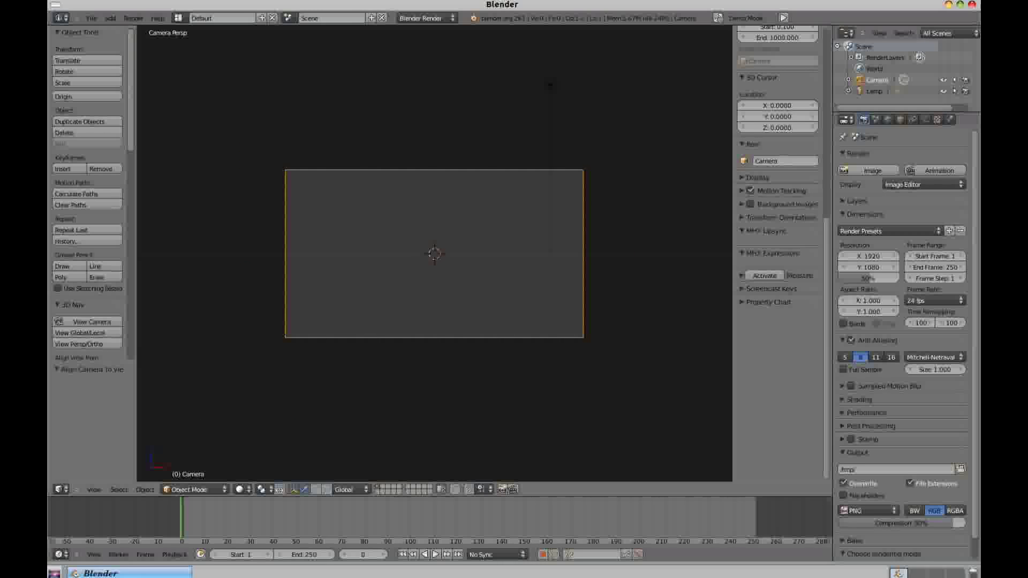
{"action": "scroll", "coordinate": [551, 84], "scroll_direction": "up", "scroll_amount": 2}
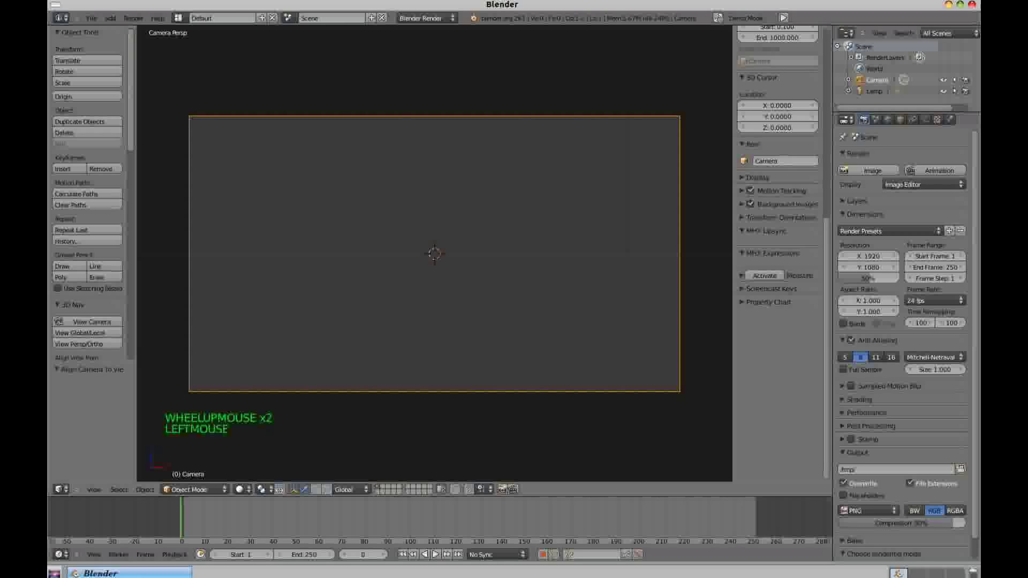
Add a camera-view background that uses a movie clip and load Blendertest.avi from the Desktop folder into it.
{"action": "left_click", "coordinate": [742, 204]}
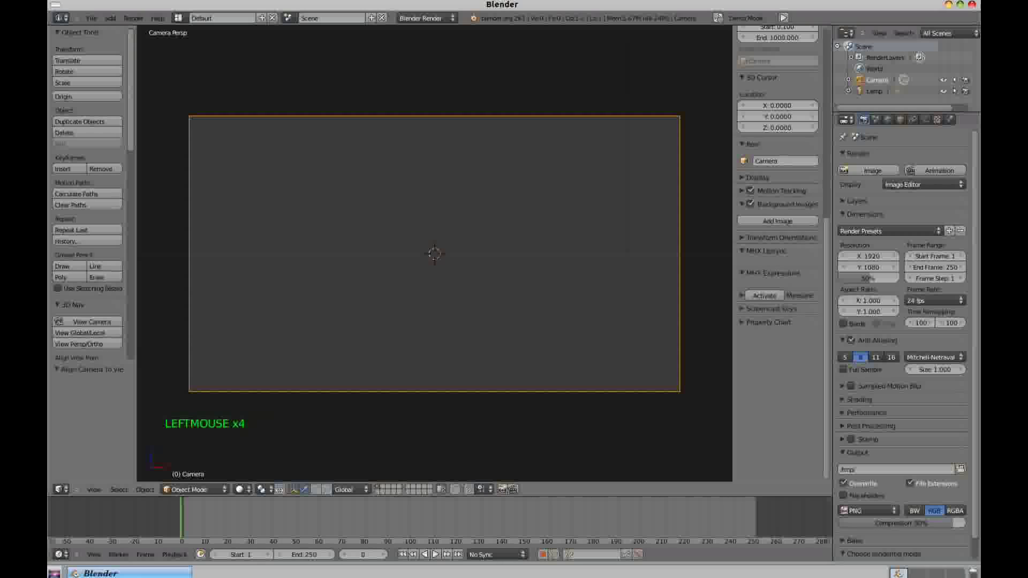
{"action": "left_click", "coordinate": [777, 221]}
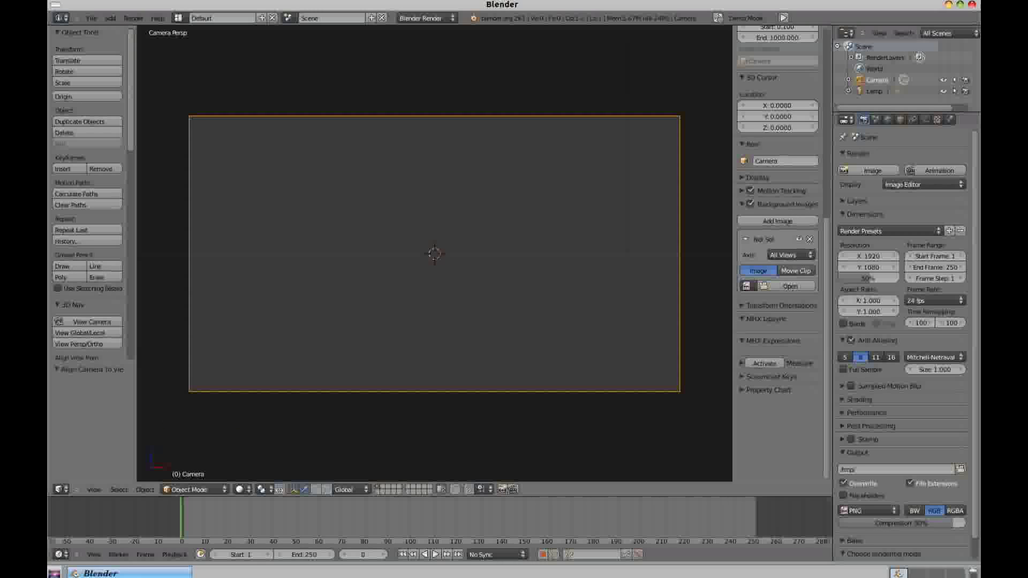
{"action": "left_click", "coordinate": [795, 270]}
{"action": "left_click", "coordinate": [791, 301]}
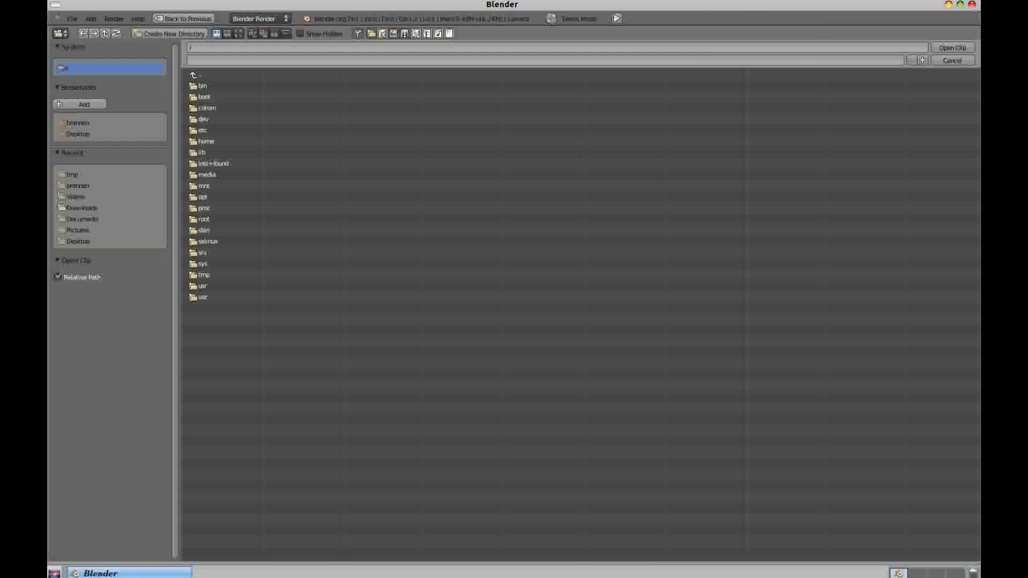
{"action": "left_click", "coordinate": [78, 241]}
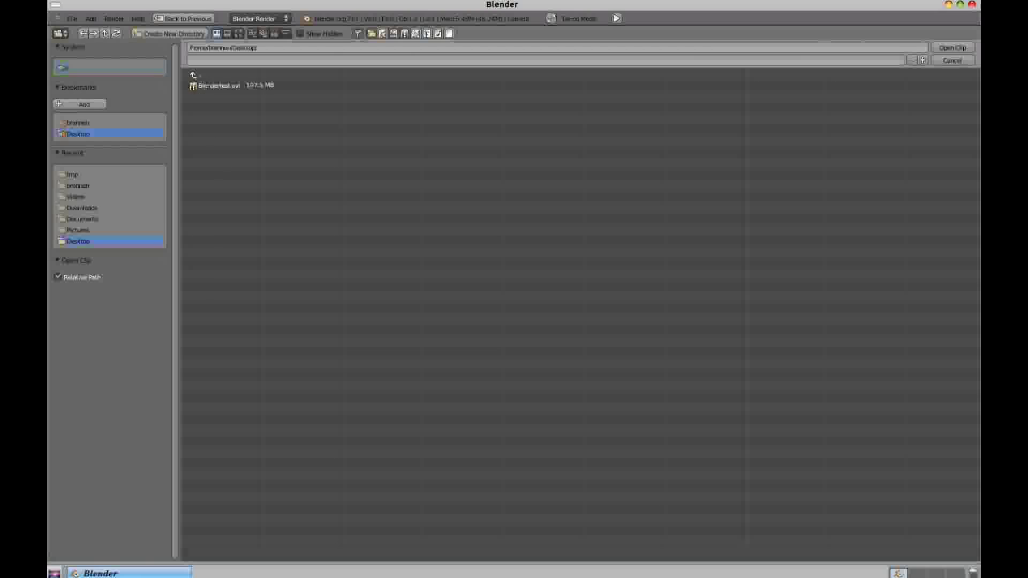
{"action": "left_click", "coordinate": [218, 86]}
{"action": "left_click", "coordinate": [952, 48]}
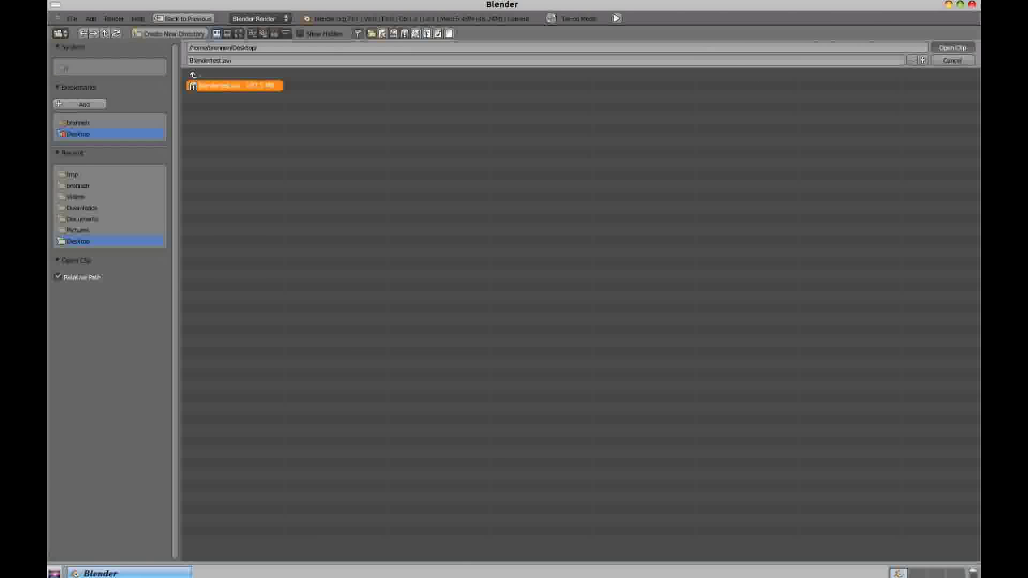
{"action": "left_click", "coordinate": [747, 366]}
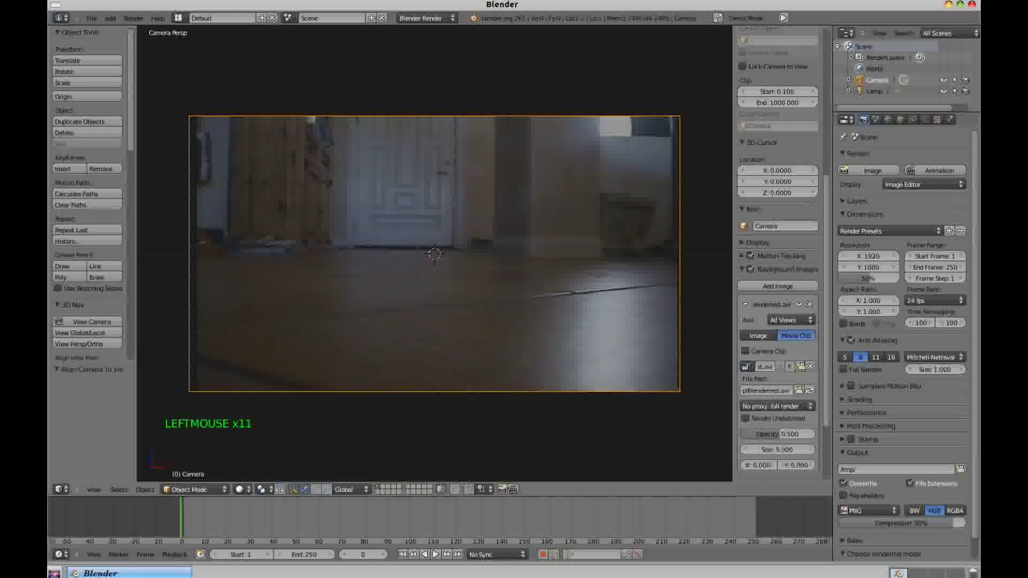
{"action": "left_click", "coordinate": [746, 366]}
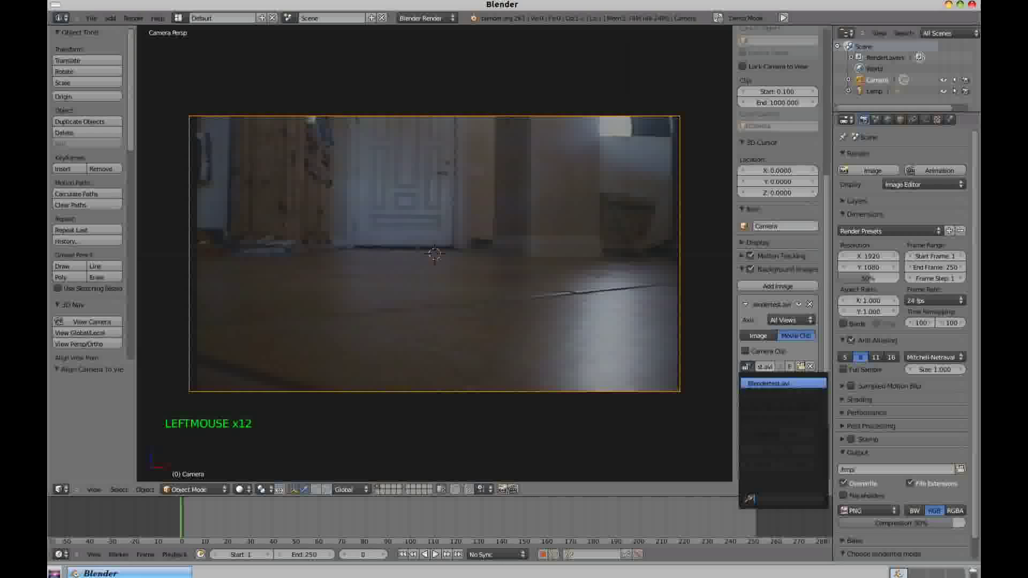
{"action": "left_click", "coordinate": [776, 383]}
Test-render the current frame to check whether the background clip is included, and return to the camera view.
{"action": "middle_click_drag", "start_coordinate": [776, 407], "coordinate": [776, 313]}
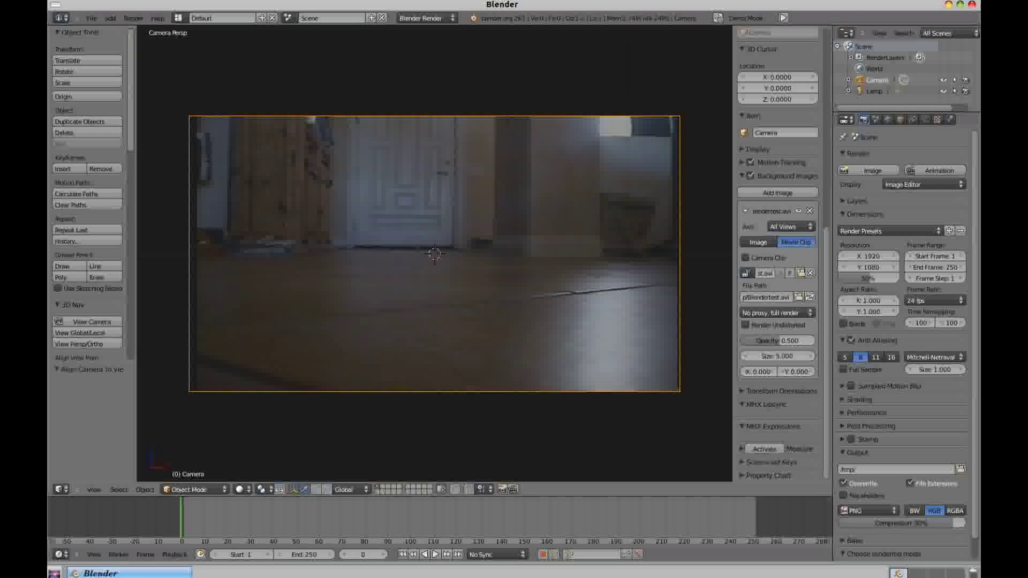
{"action": "key", "text": "F12"}
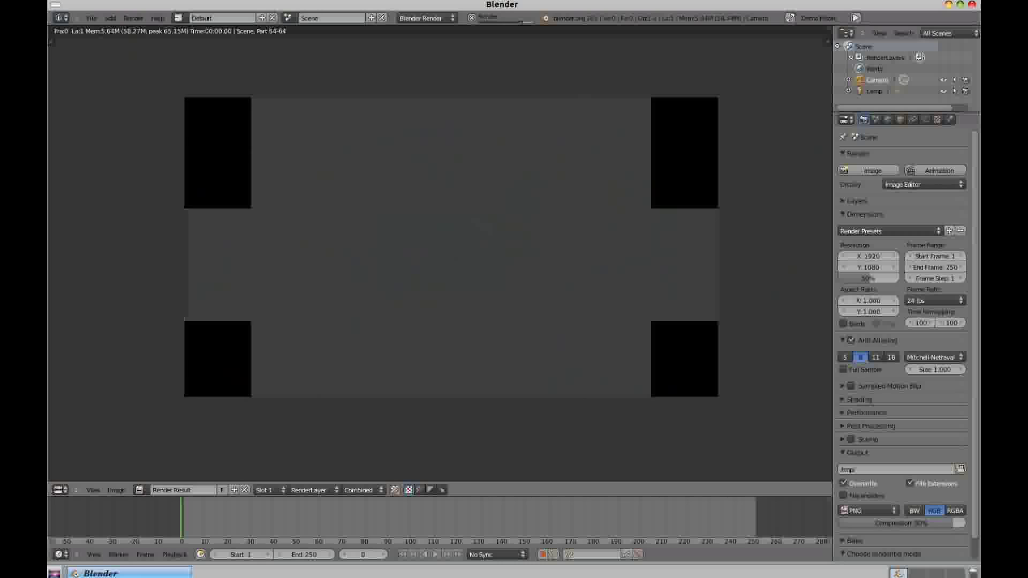
{"action": "key", "text": "Escape"}
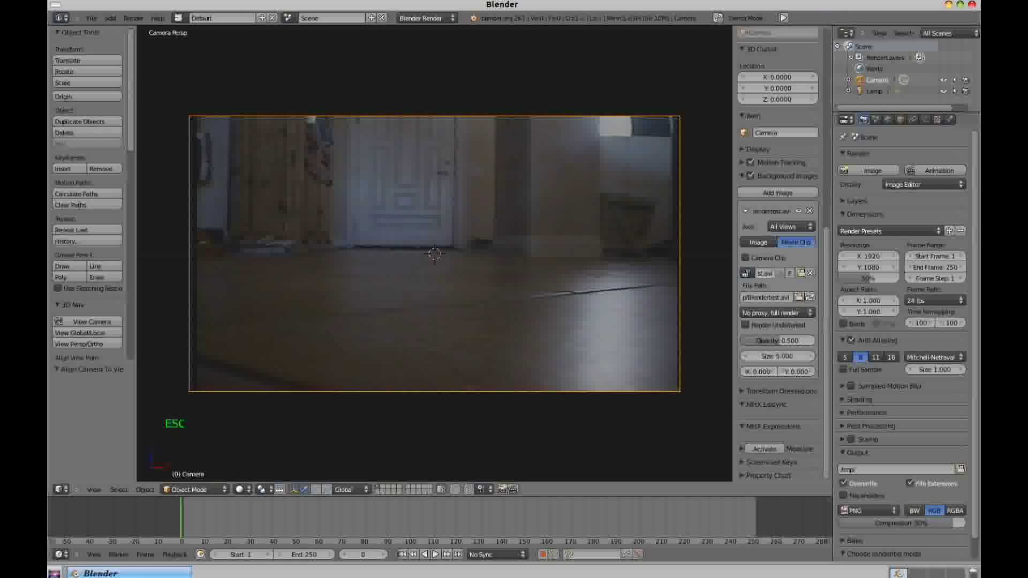
Add a mesh plane at the 3D cursor.
{"action": "key", "text": "shift+a"}
{"action": "mouse_move", "coordinate": [342, 275]}
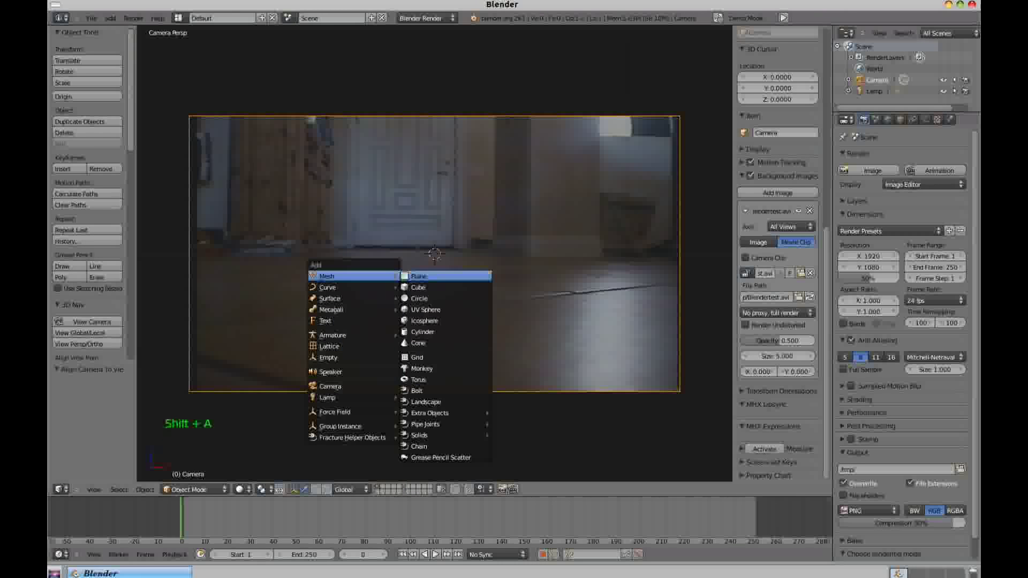
{"action": "left_click", "coordinate": [421, 275]}
{"action": "key", "text": "r"}
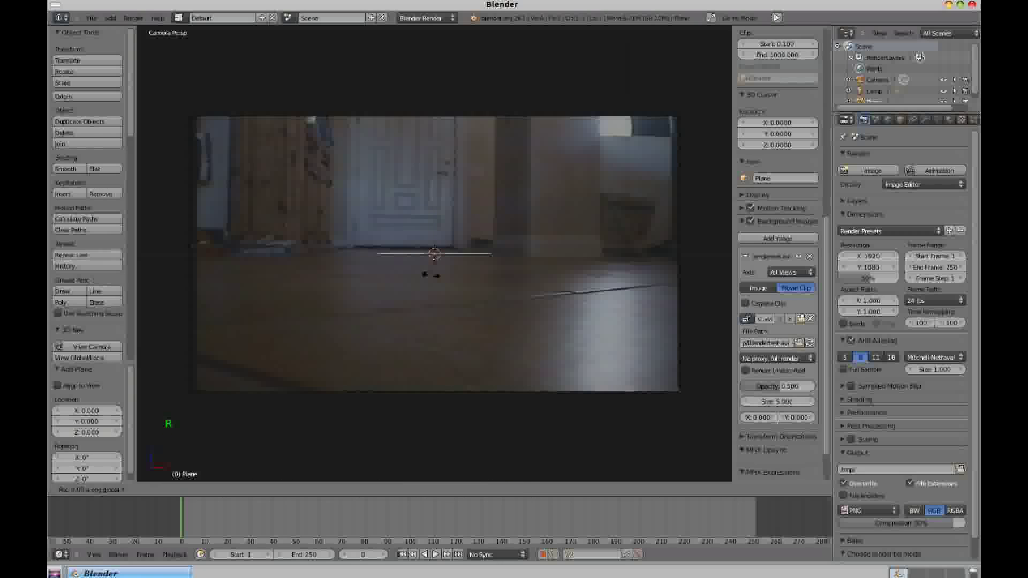
{"action": "right_click", "coordinate": [431, 275]}
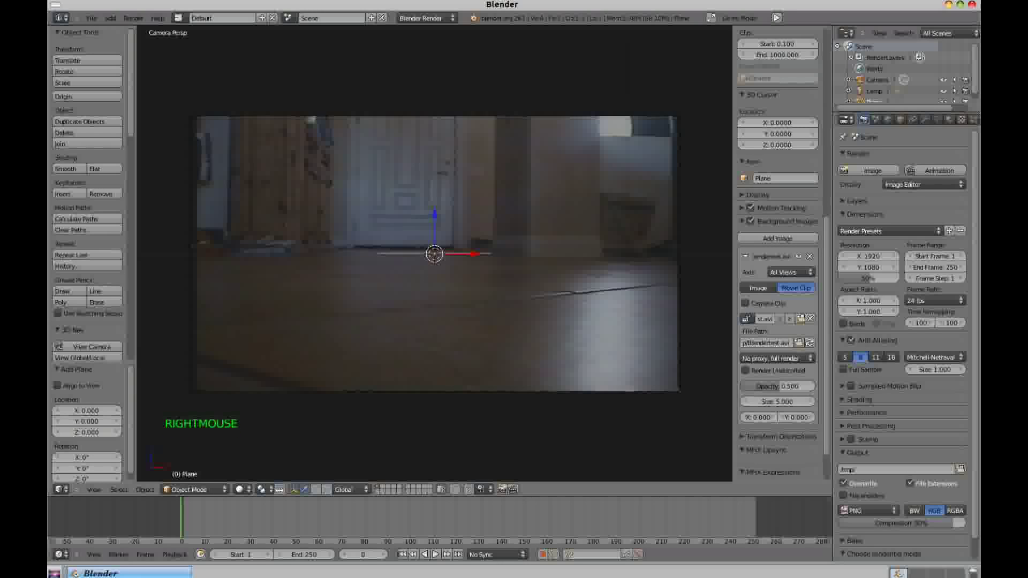
{"action": "key", "text": "shift+a"}
{"action": "mouse_move", "coordinate": [431, 277]}
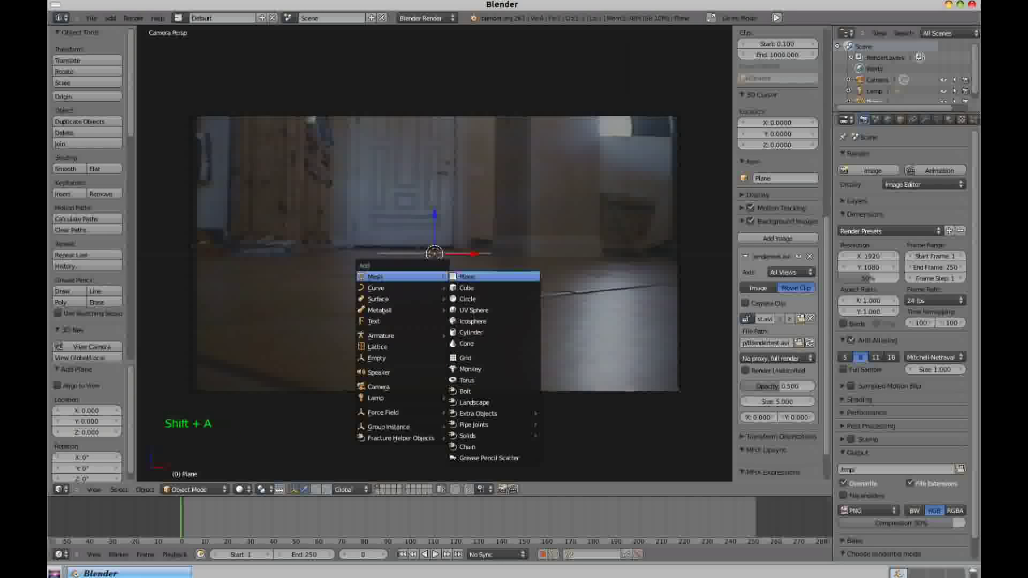
{"action": "key", "text": "Escape"}
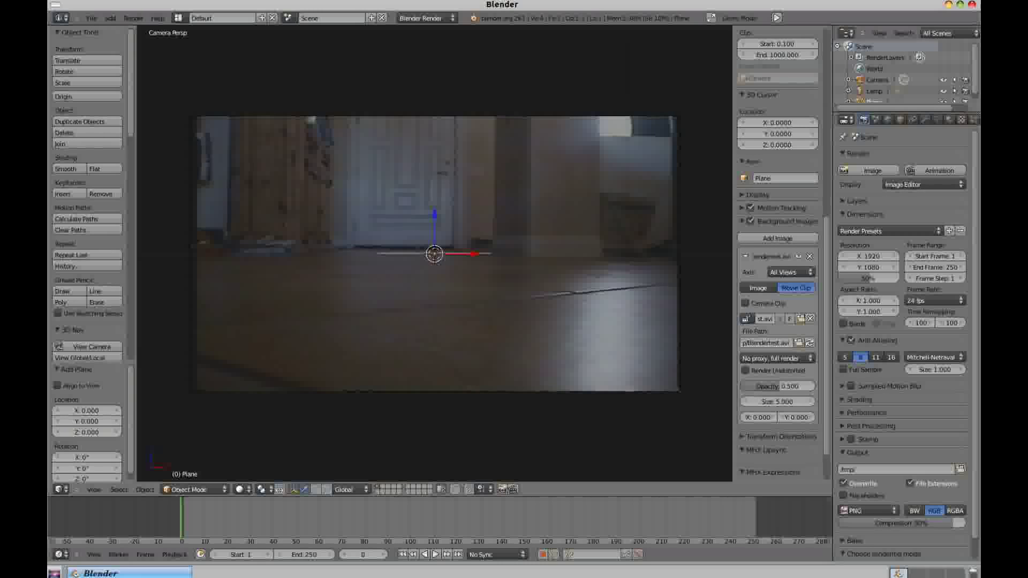
{"action": "key", "text": "shift+a"}
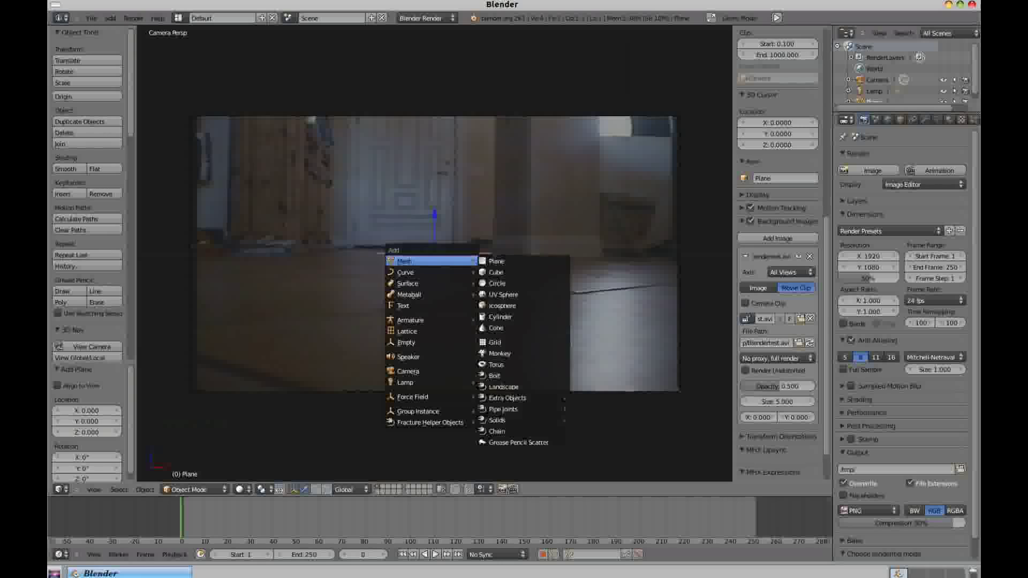
{"action": "key", "text": "Escape"}
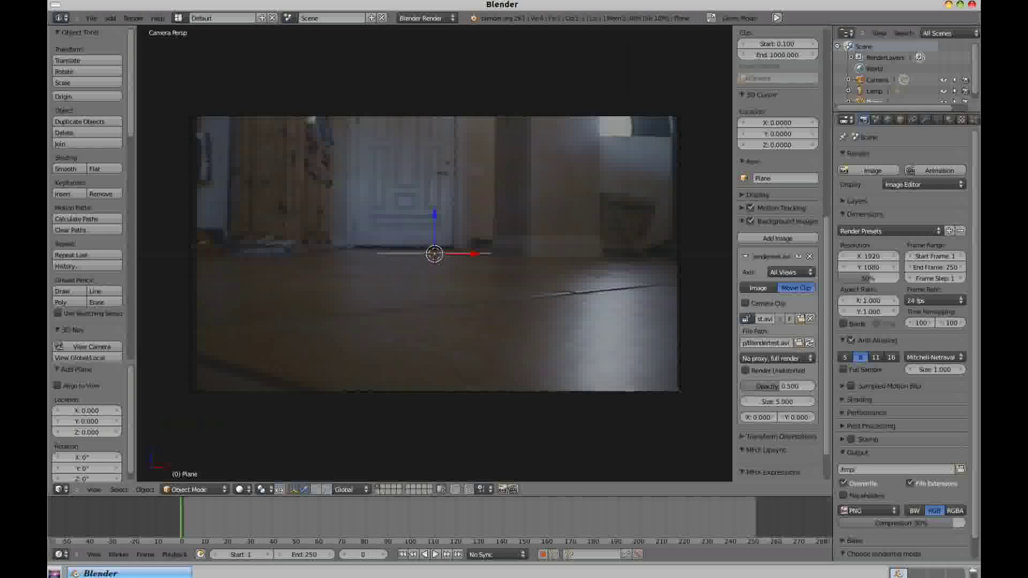
Rotate the plane 90° about the X axis so it faces the camera.
{"action": "key", "text": "r"}
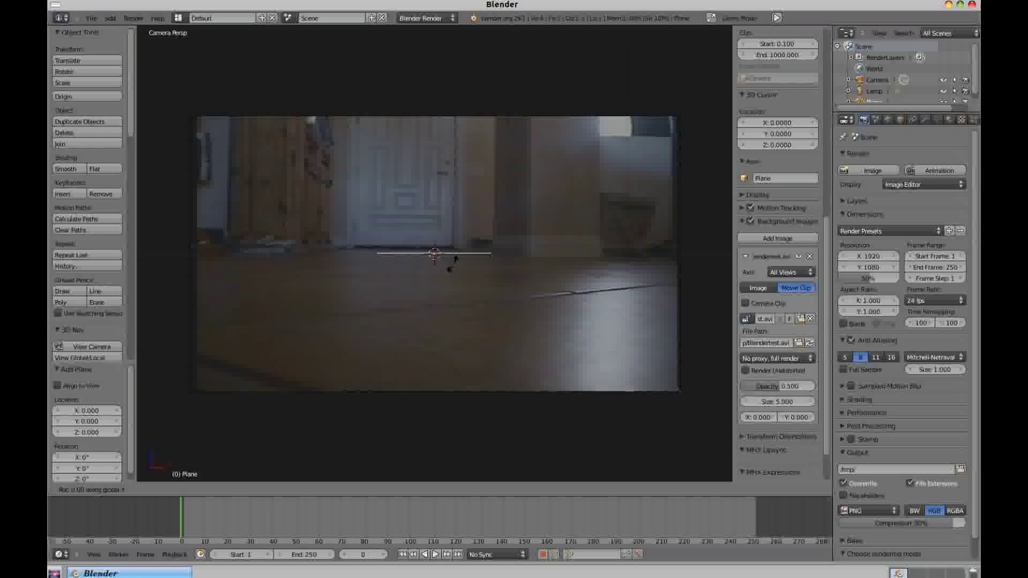
{"action": "key", "text": "x"}
{"action": "key", "text": "9"}
{"action": "key", "text": "0"}
{"action": "left_click", "coordinate": [454, 261]}
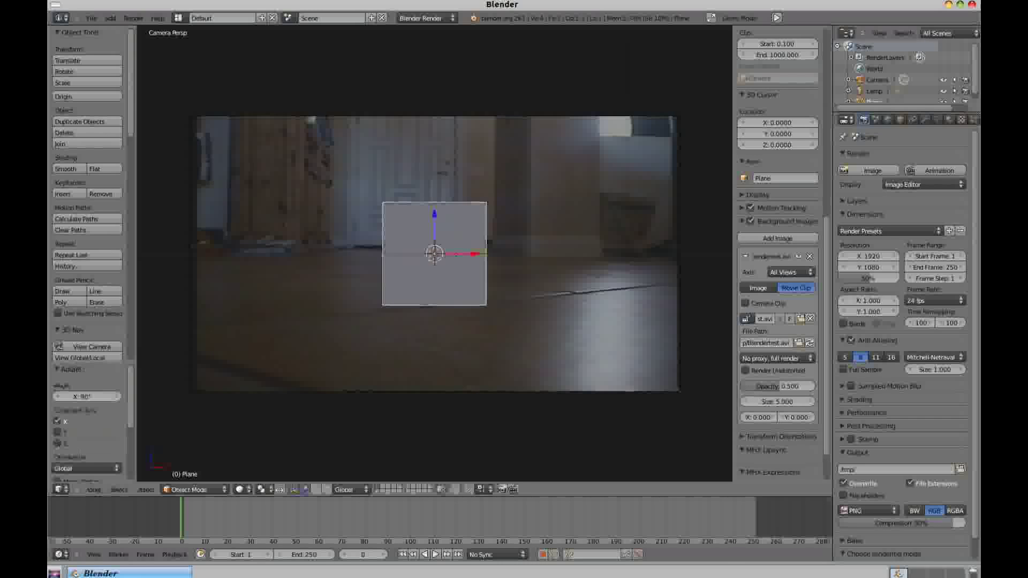
Scale the plane uniformly by about 2.67 in total to match the height of the camera frame.
{"action": "key", "text": "s"}
{"action": "key", "text": "s"}
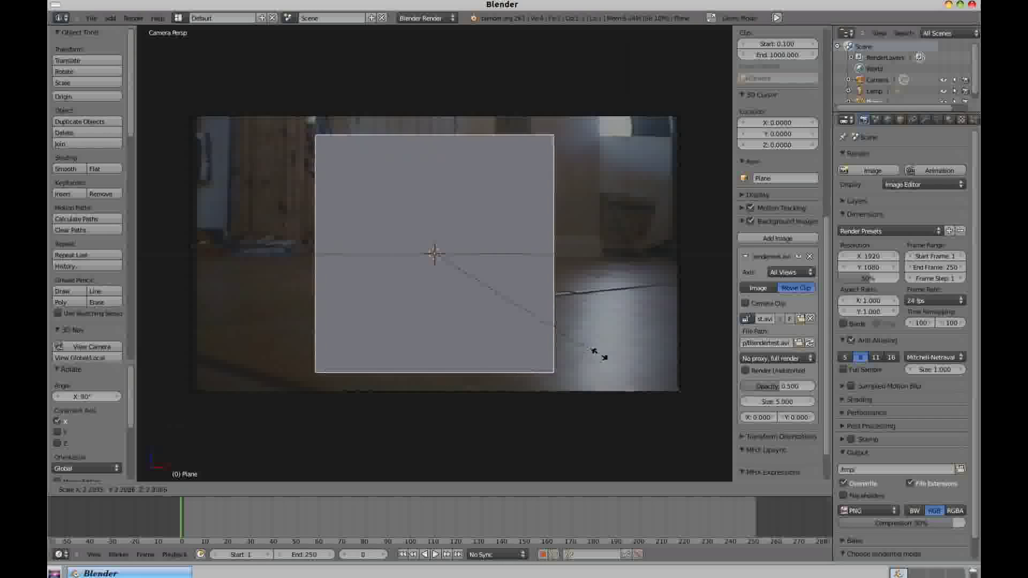
{"action": "left_click", "coordinate": [633, 353]}
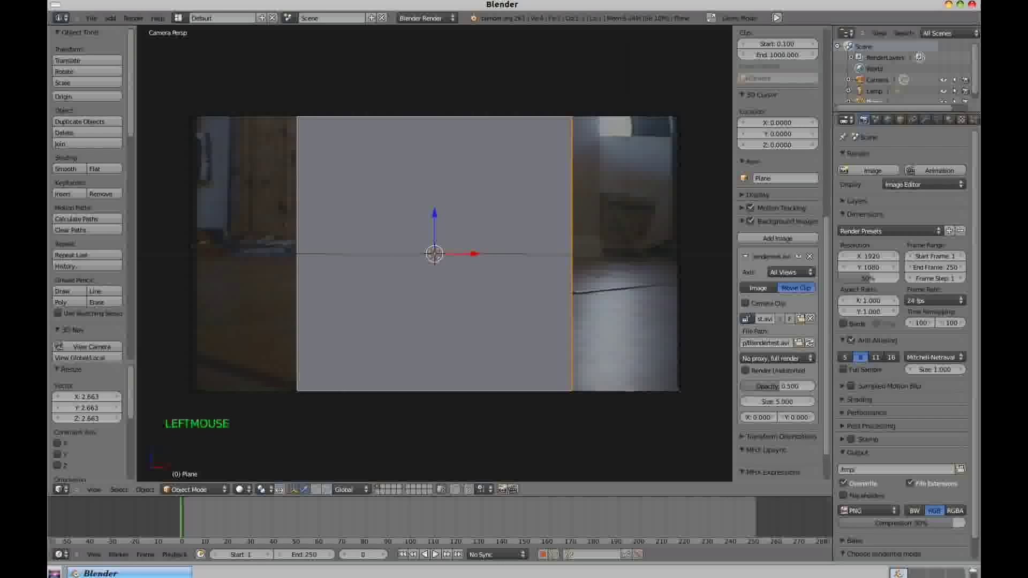
{"action": "key", "text": "s"}
{"action": "key", "text": "s"}
{"action": "left_click", "coordinate": [601, 355]}
Stretch the plane along X by about 1.78, fine-tune its X and Z scale to fill the camera frame, and deselect it.
{"action": "key", "text": "s"}
{"action": "key", "text": "s"}
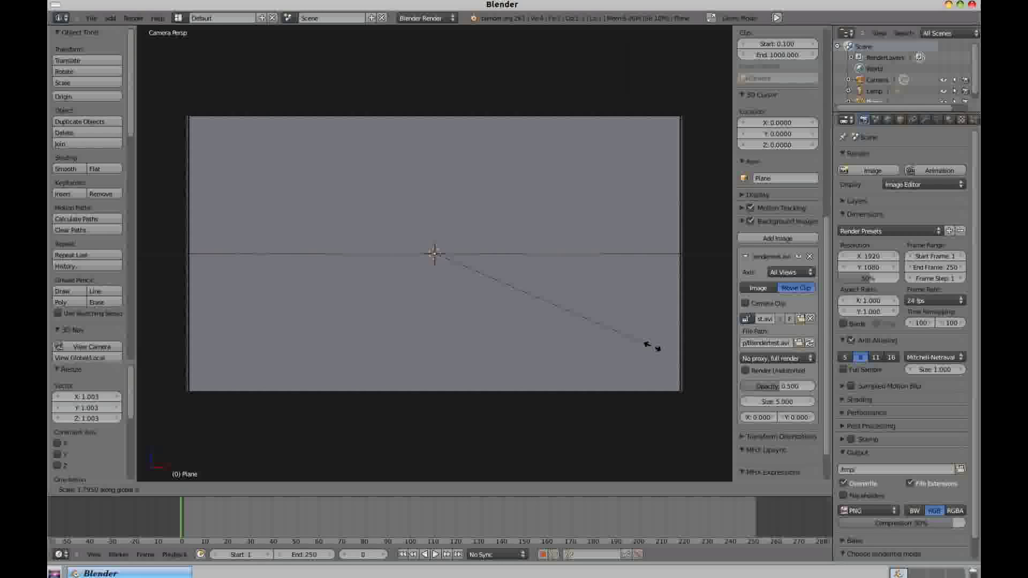
{"action": "left_click", "coordinate": [649, 345]}
{"action": "key", "text": "5"}
{"action": "key", "text": "5"}
{"action": "key", "text": "s"}
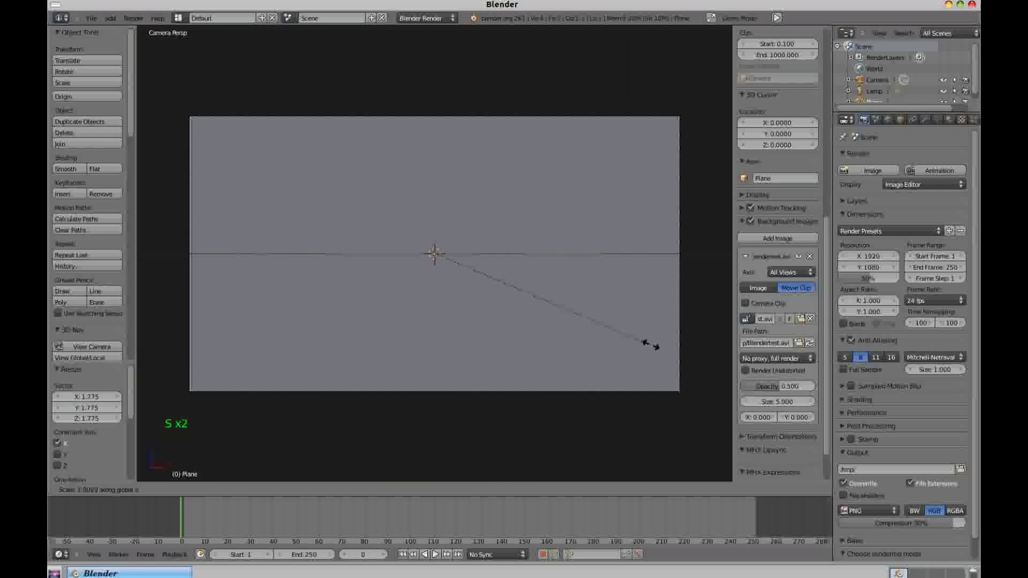
{"action": "key", "text": "z"}
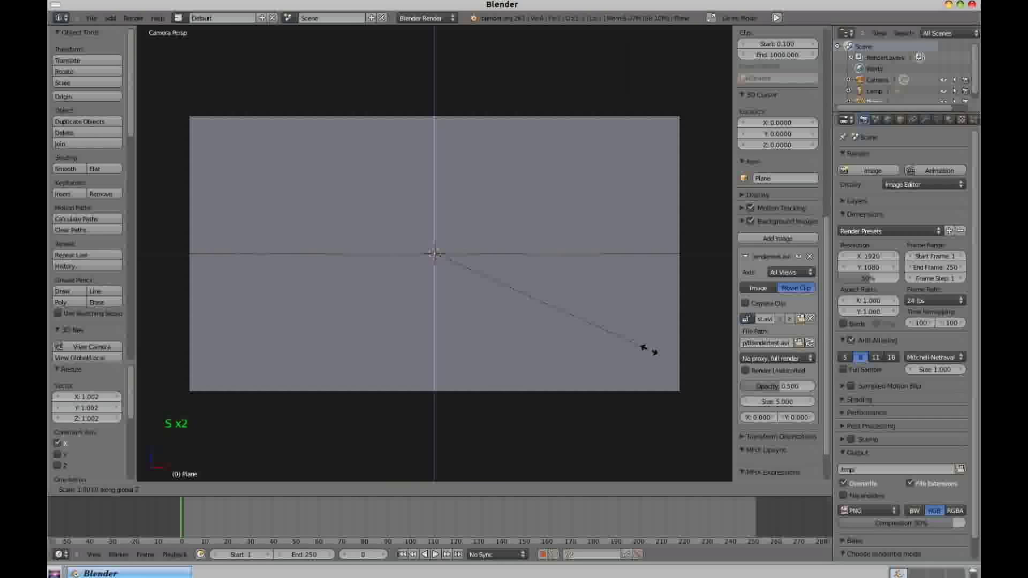
{"action": "left_click", "coordinate": [648, 348]}
{"action": "key", "text": "a"}
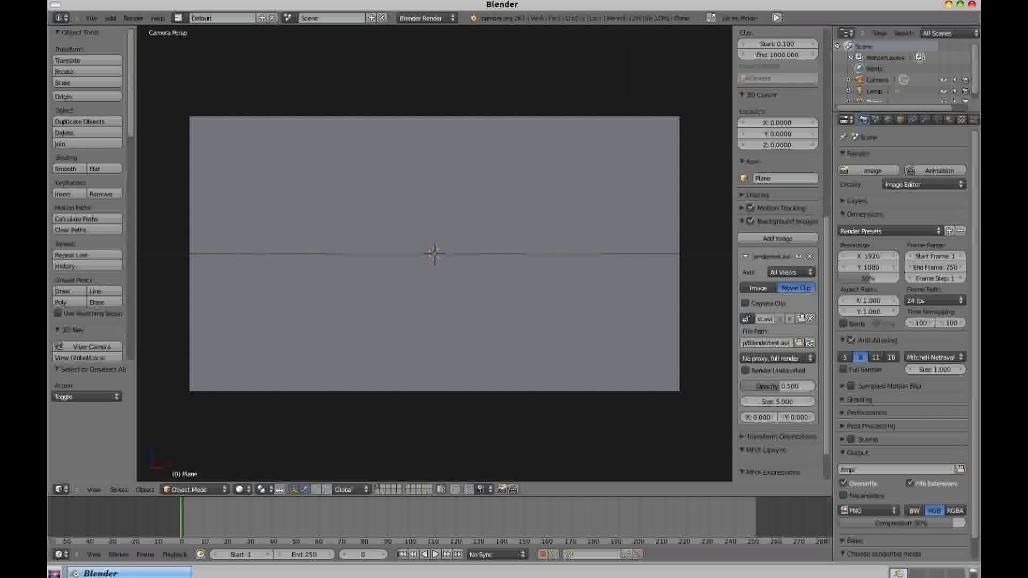
Move the plane about 12.8 units along the Y axis, away from the camera.
{"action": "middle_click_drag", "start_coordinate": [541, 86], "coordinate": [530, 69]}
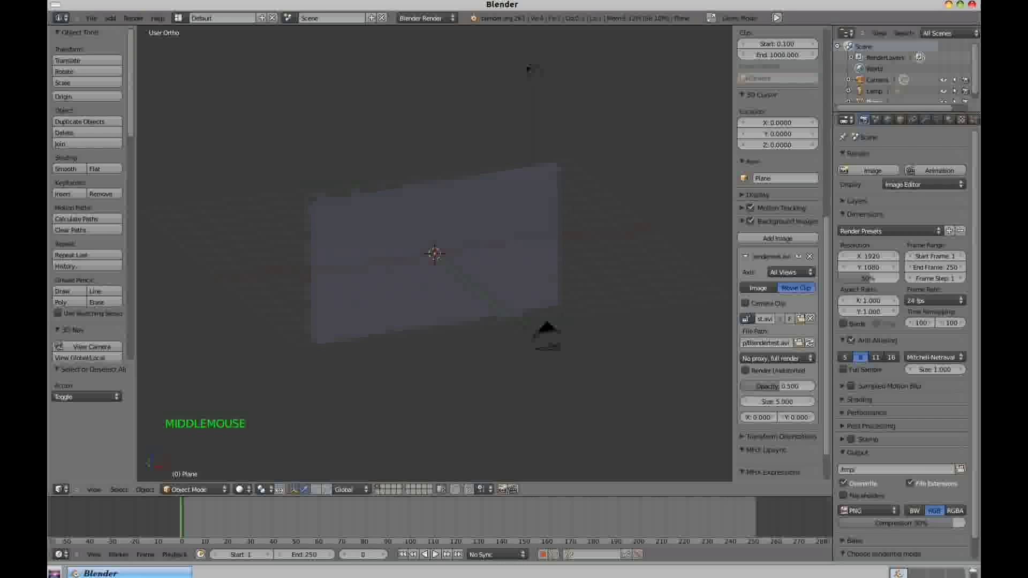
{"action": "right_click", "coordinate": [344, 209]}
{"action": "middle_click_drag", "start_coordinate": [344, 210], "coordinate": [389, 234]}
{"action": "key", "text": "g"}
{"action": "key", "text": "y"}
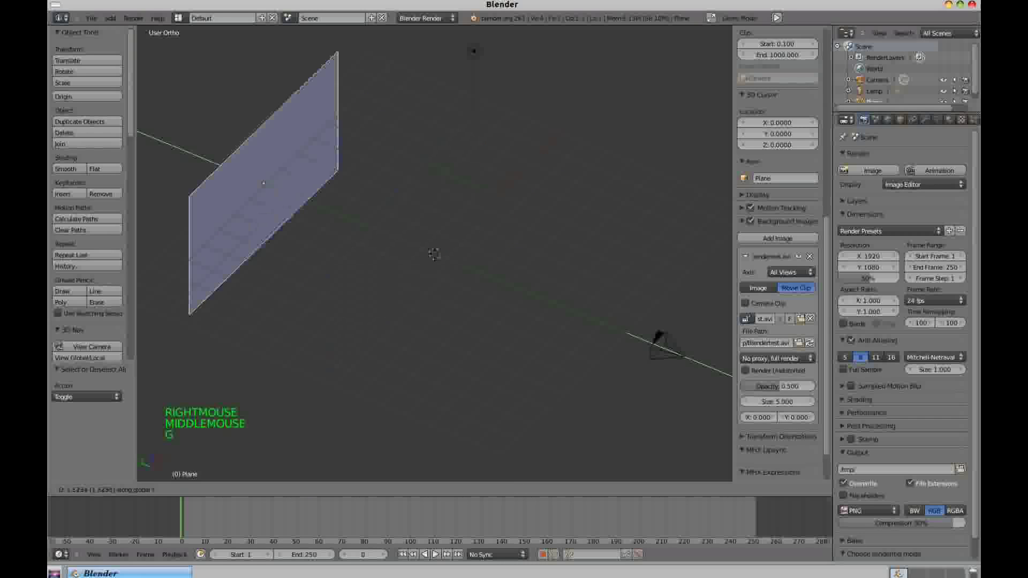
{"action": "left_click", "coordinate": [153, 108]}
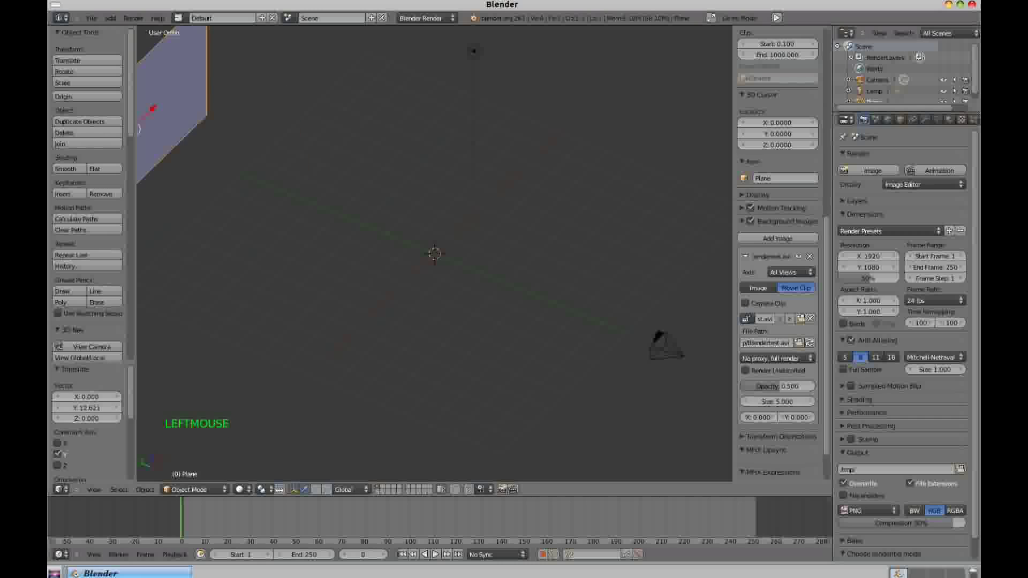
Scale the moved plane uniformly by about 2.23 in camera view so it fills the frame again.
{"action": "key", "text": "KP_0"}
{"action": "key", "text": "s"}
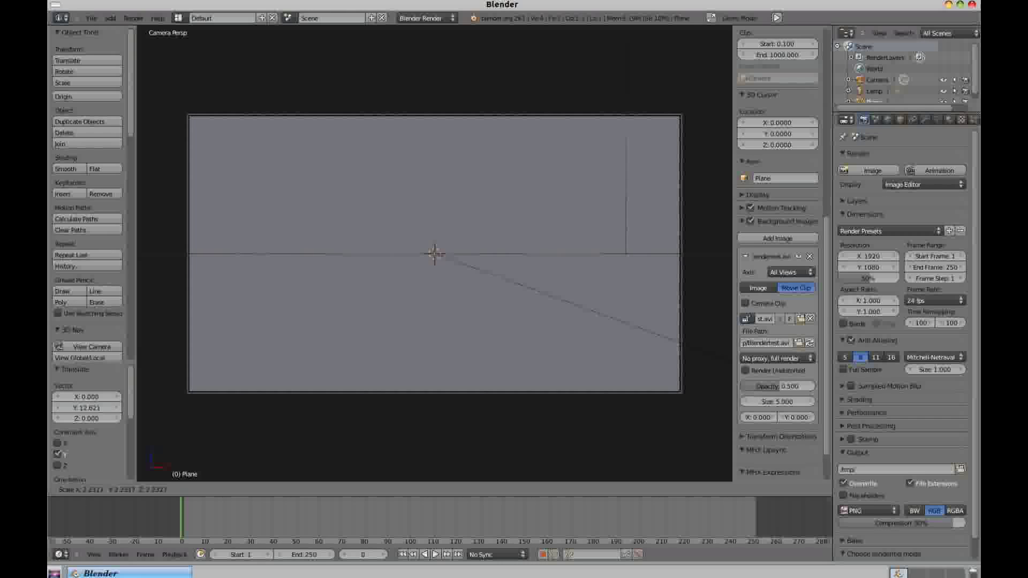
{"action": "left_click", "coordinate": [717, 354]}
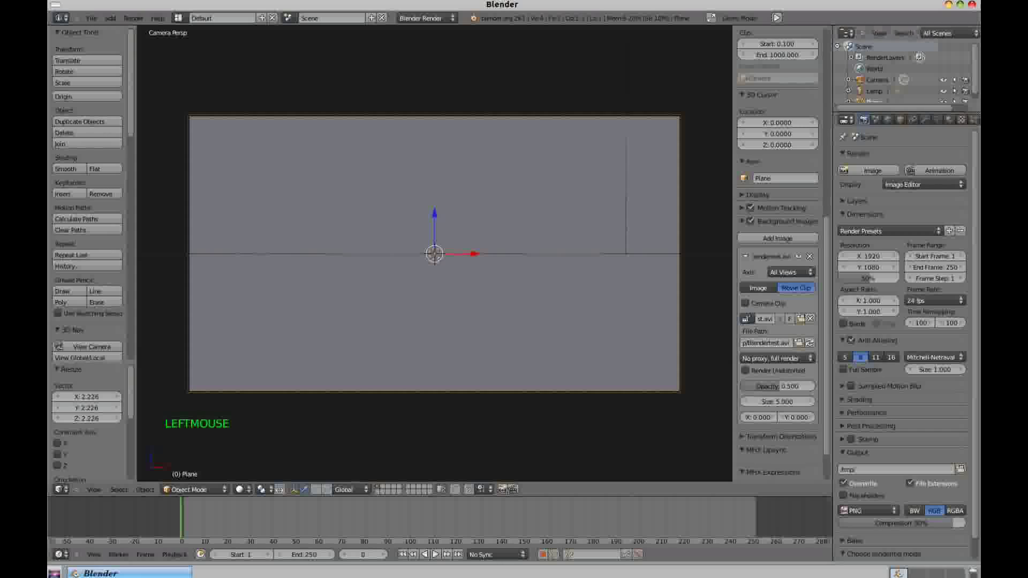
Create a new material for the plane.
{"action": "double_click", "coordinate": [948, 119]}
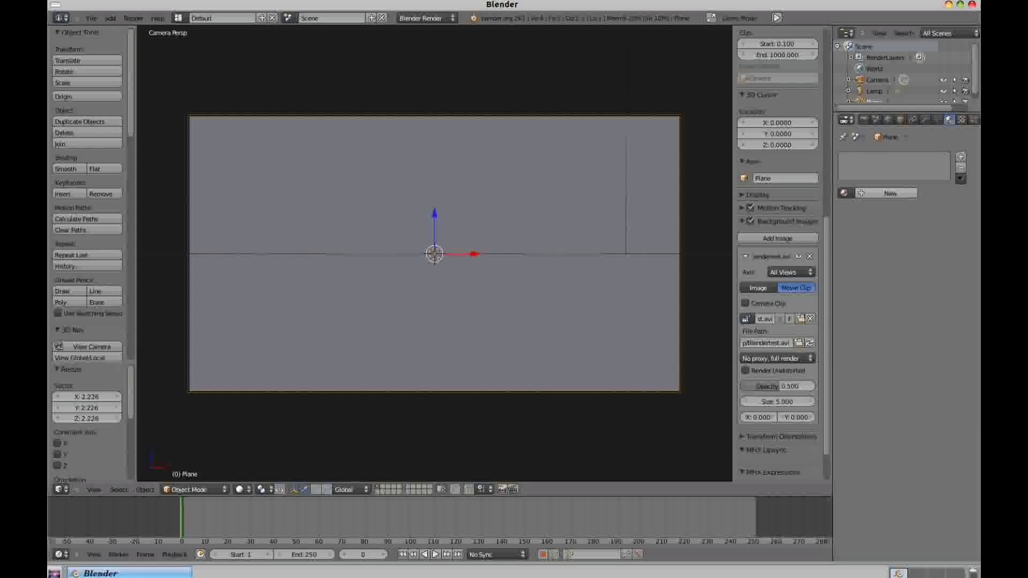
{"action": "left_click", "coordinate": [889, 193]}
{"action": "middle_click_drag", "start_coordinate": [899, 300], "coordinate": [900, 177]}
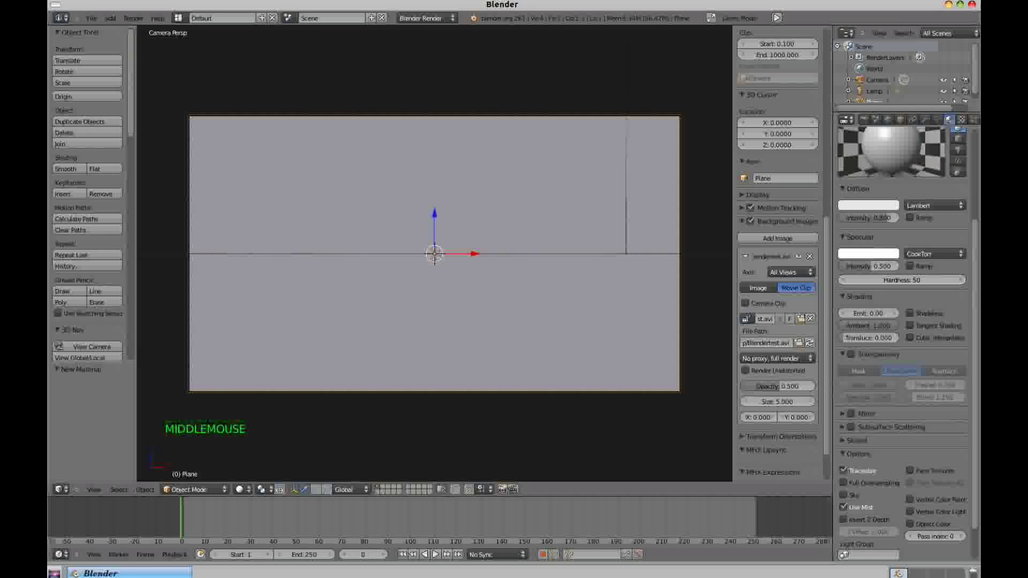
Add a new texture to the plane's material and set its type to Image or Movie.
{"action": "left_click", "coordinate": [961, 119]}
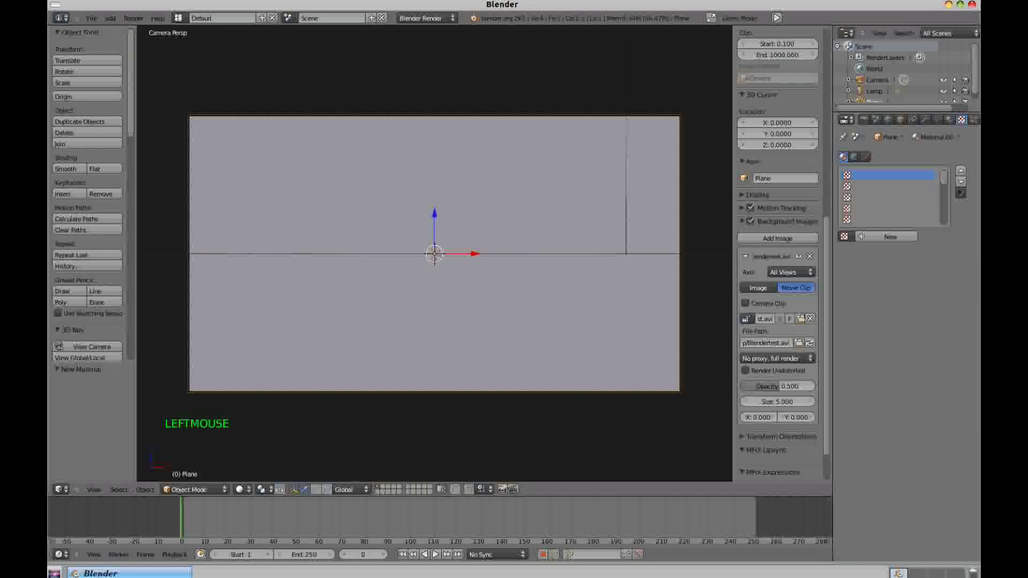
{"action": "left_click", "coordinate": [890, 236]}
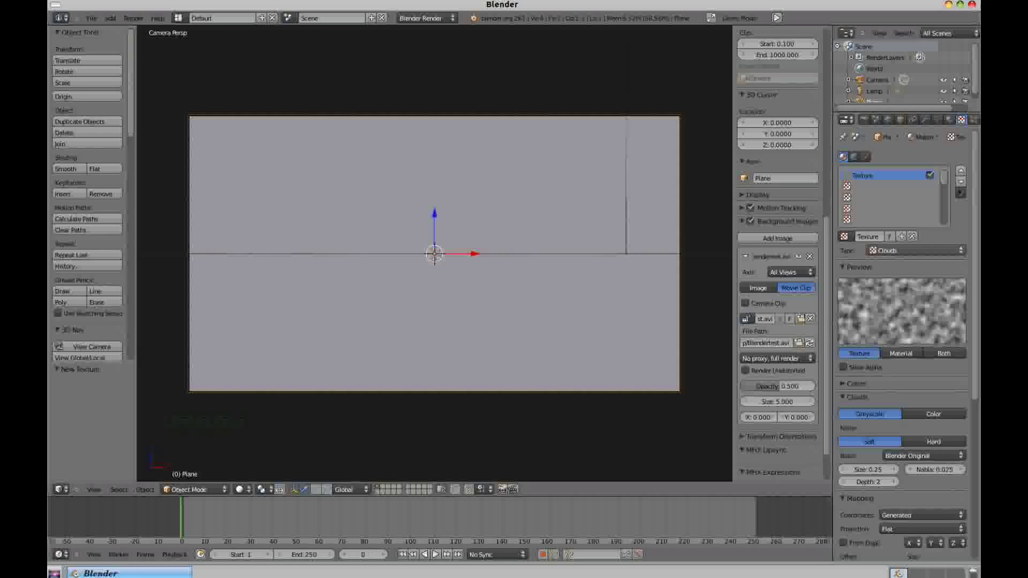
{"action": "left_click", "coordinate": [915, 250]}
{"action": "left_click", "coordinate": [910, 179]}
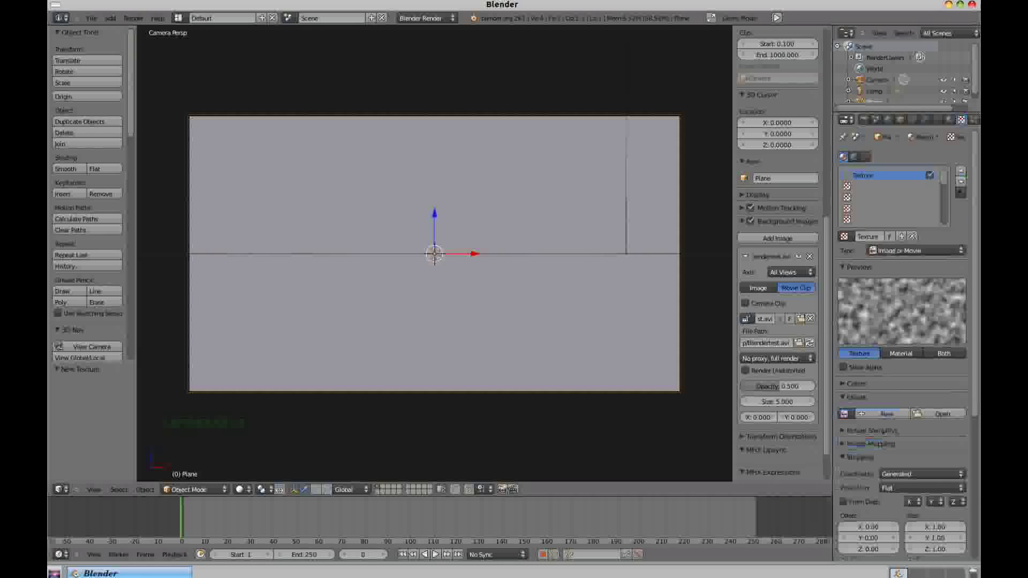
Load Blendertest.avi from the Desktop folder as the image source of the plane's texture.
{"action": "middle_click_drag", "start_coordinate": [901, 375], "coordinate": [901, 251]}
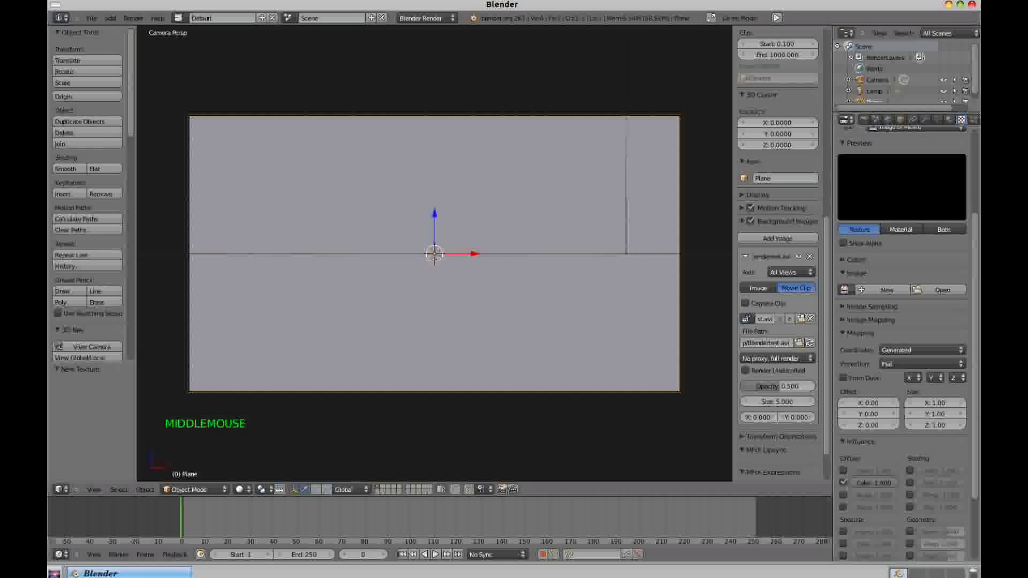
{"action": "left_click", "coordinate": [844, 290]}
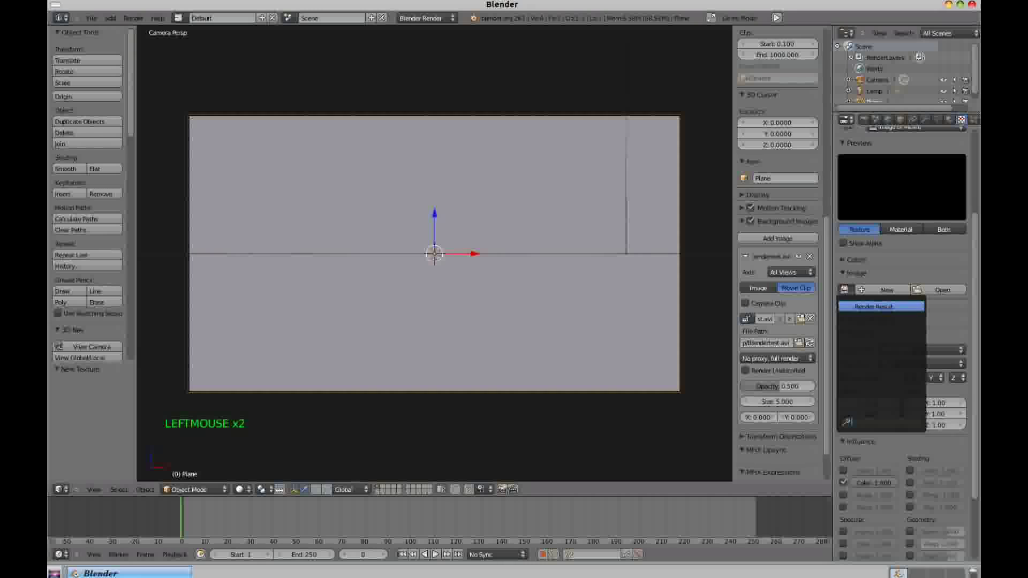
{"action": "left_click", "coordinate": [942, 290]}
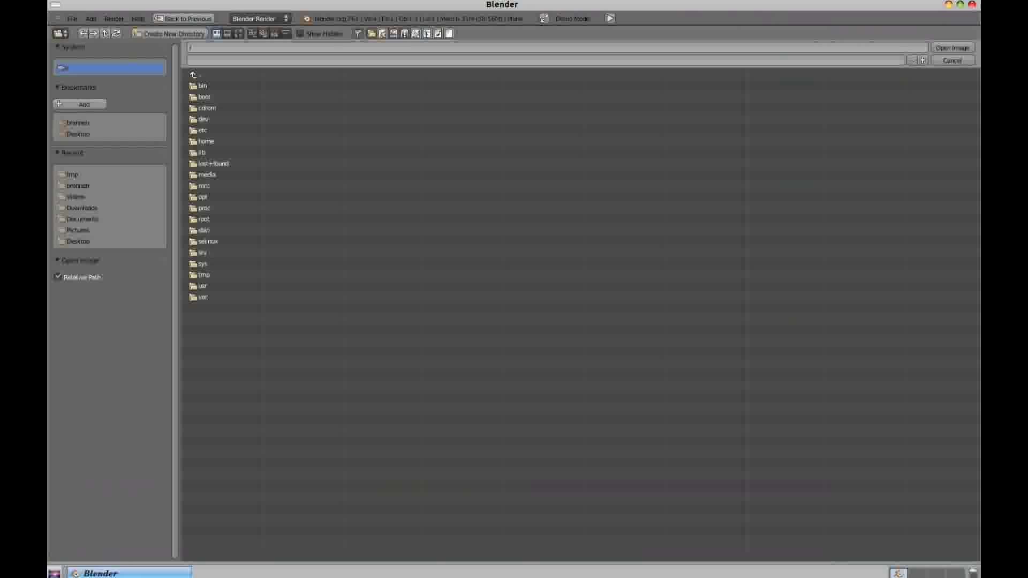
{"action": "left_click", "coordinate": [78, 122]}
{"action": "left_click", "coordinate": [78, 134]}
{"action": "left_click", "coordinate": [219, 85]}
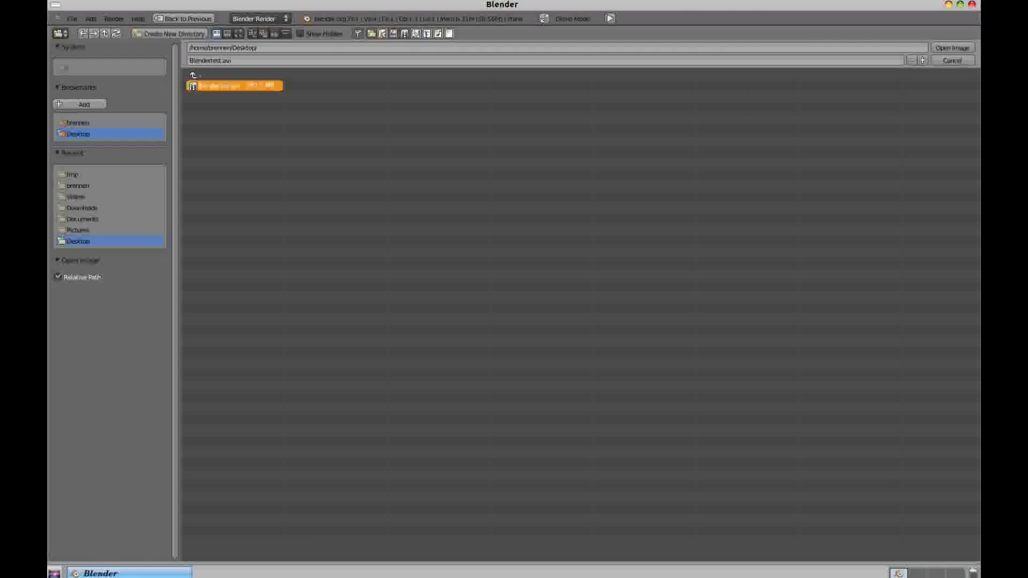
{"action": "left_click", "coordinate": [951, 48]}
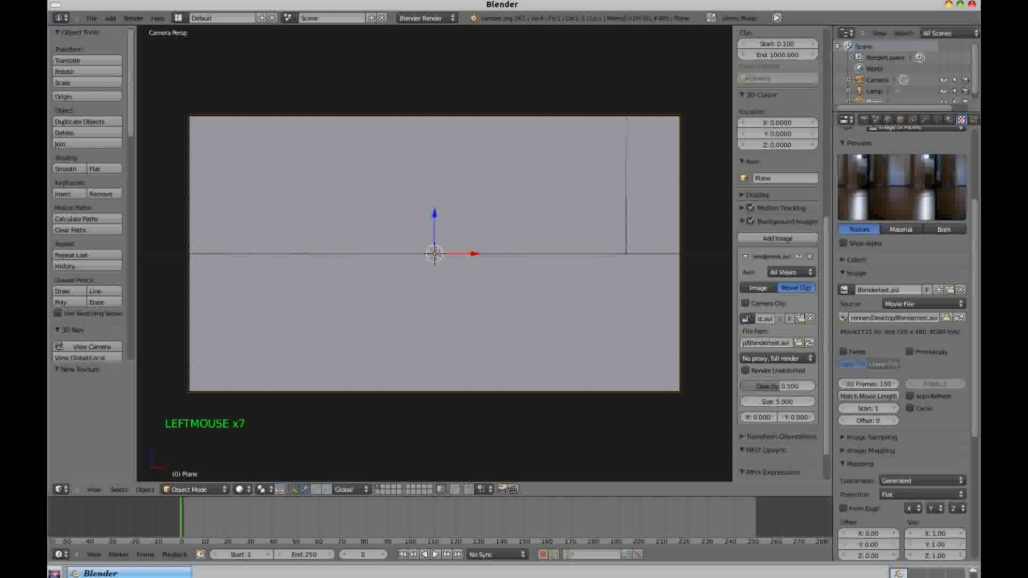
Render the current frame and review the texture's mapping, influence and colour settings.
{"action": "key", "text": "F12"}
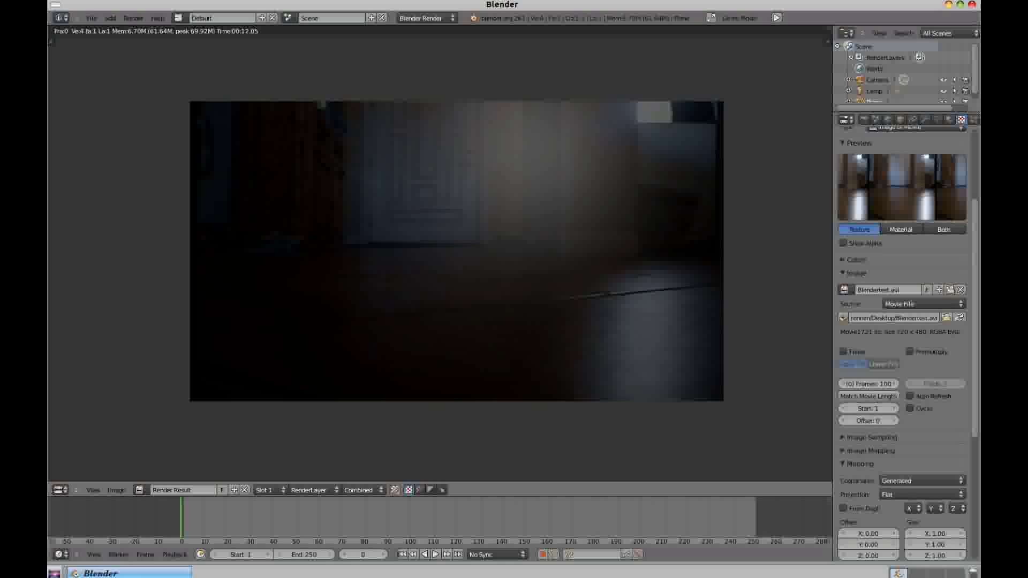
{"action": "key", "text": "Escape"}
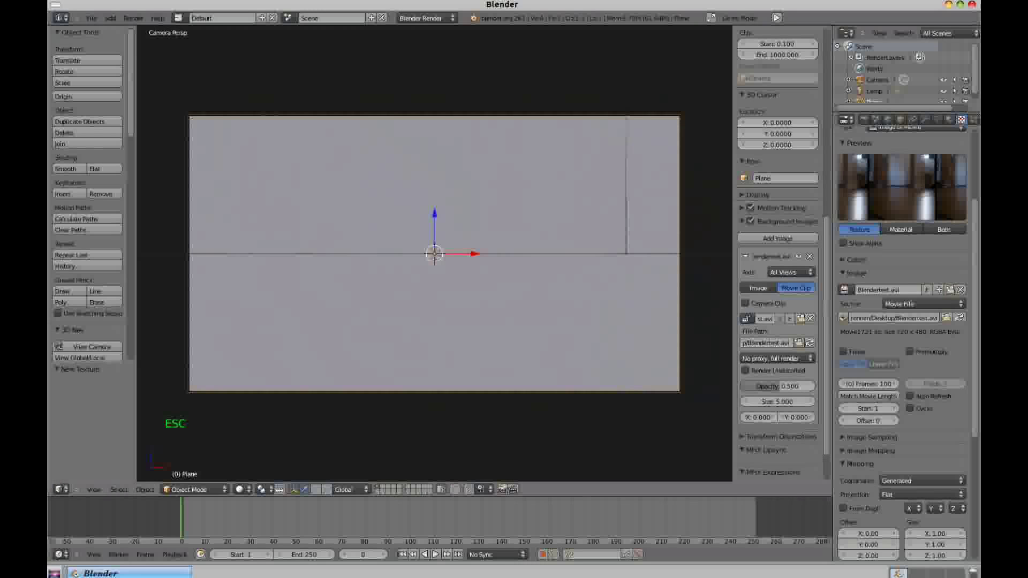
{"action": "middle_click_drag", "start_coordinate": [902, 321], "coordinate": [902, 188]}
{"action": "middle_click_drag", "start_coordinate": [902, 321], "coordinate": [902, 234]}
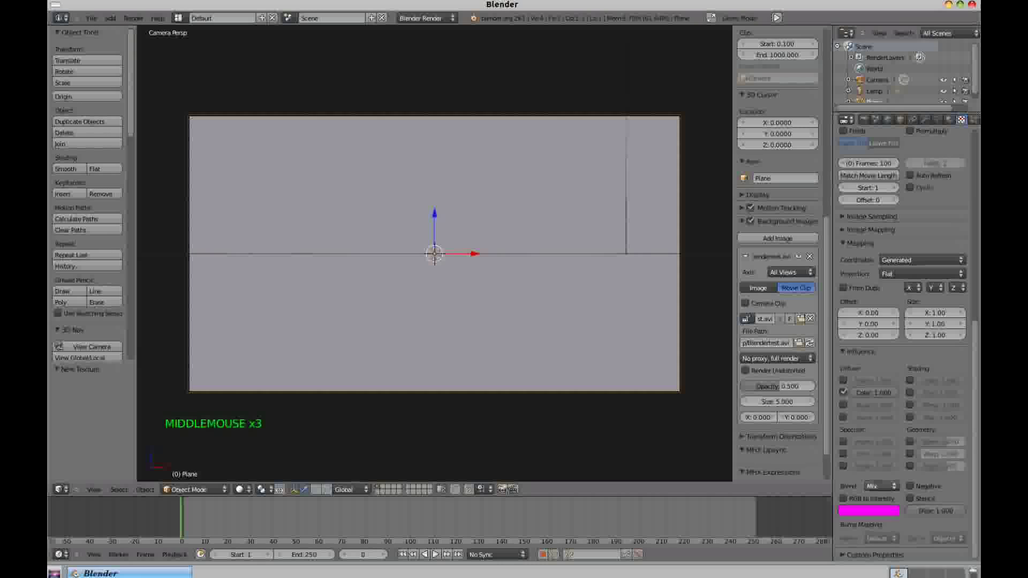
{"action": "middle_click_drag", "start_coordinate": [902, 134], "coordinate": [902, 351]}
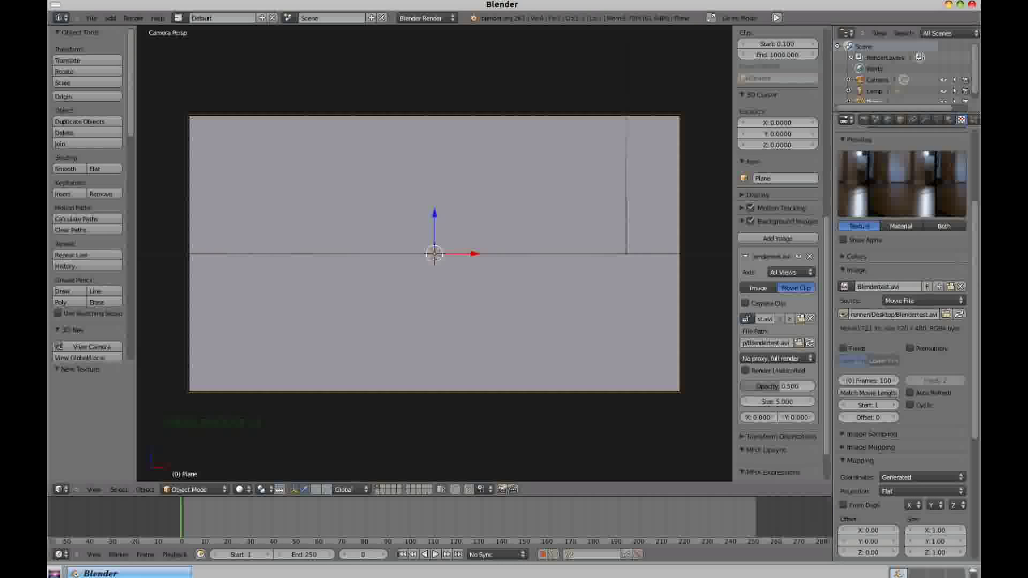
{"action": "left_click", "coordinate": [855, 256]}
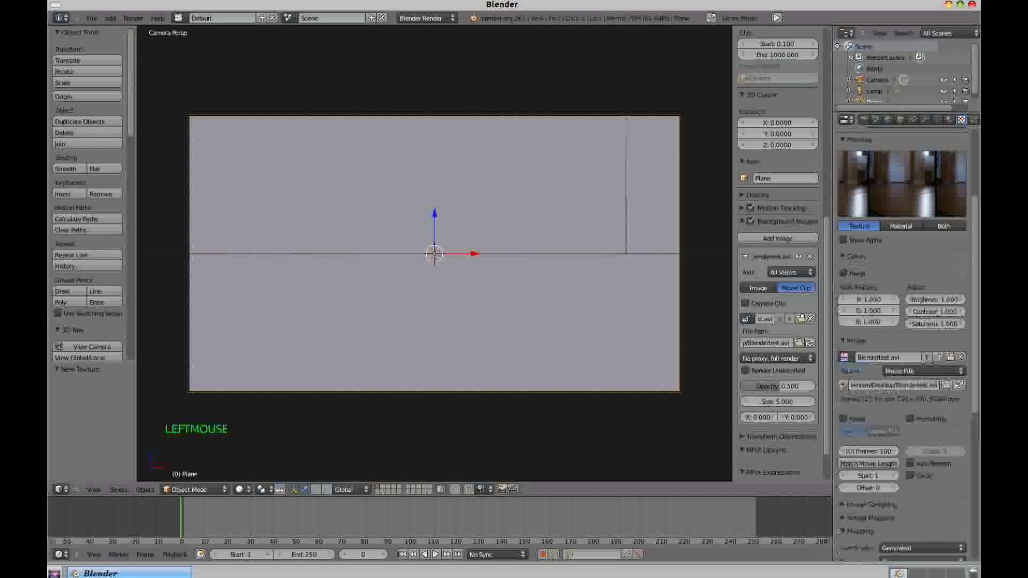
{"action": "left_click", "coordinate": [855, 256]}
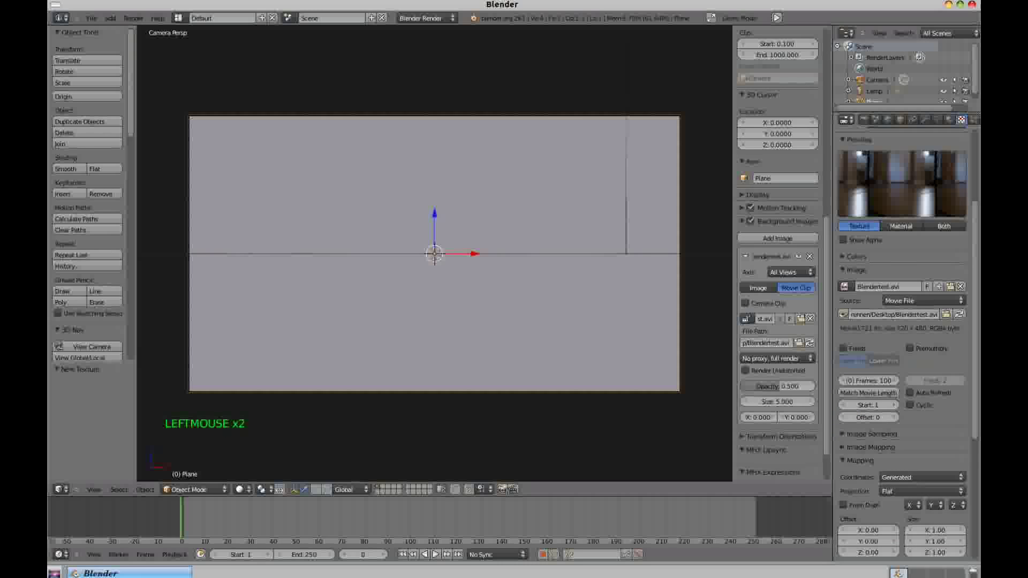
Make the movie plane's material shadeless and render the current frame to check it.
{"action": "left_click", "coordinate": [948, 120]}
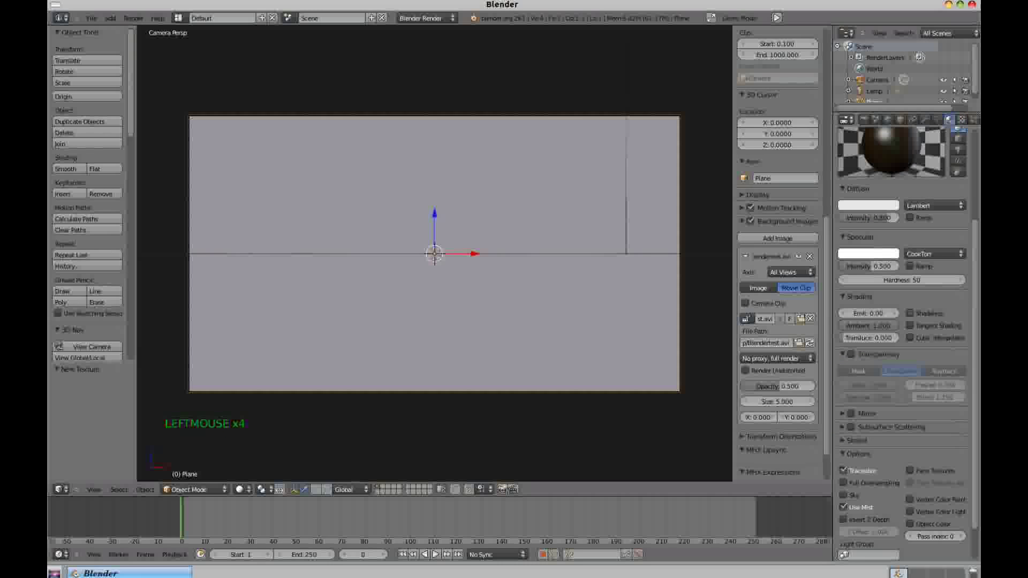
{"action": "left_click", "coordinate": [909, 313]}
{"action": "key", "text": "F12"}
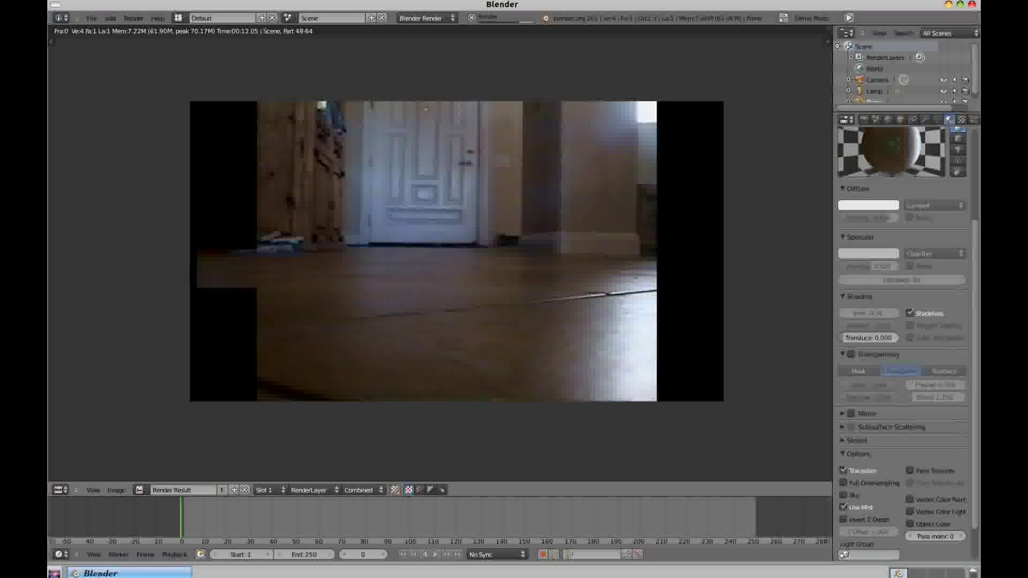
{"action": "scroll", "coordinate": [901, 343], "scroll_direction": "up", "scroll_amount": 2}
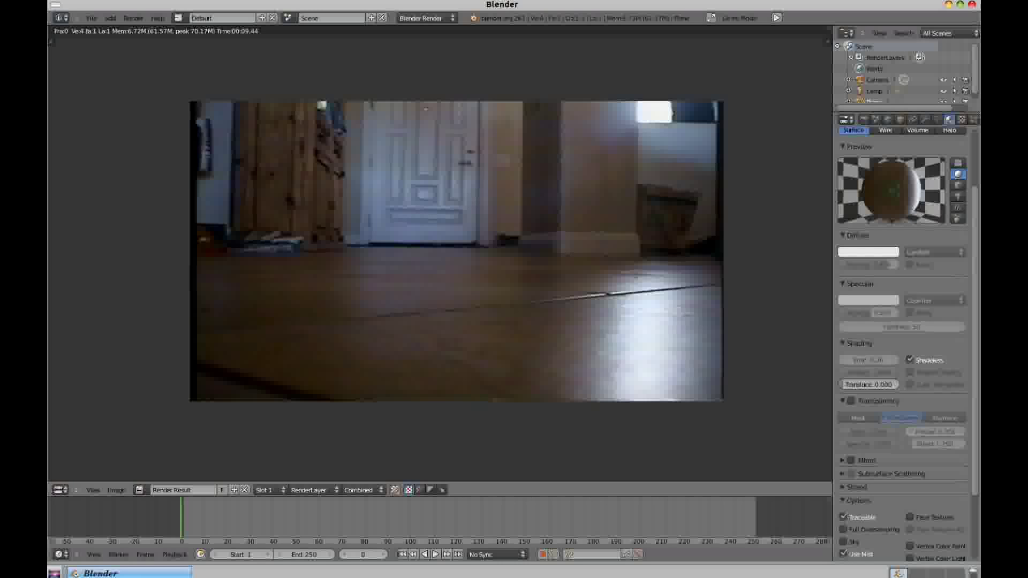
{"action": "key", "text": "Escape"}
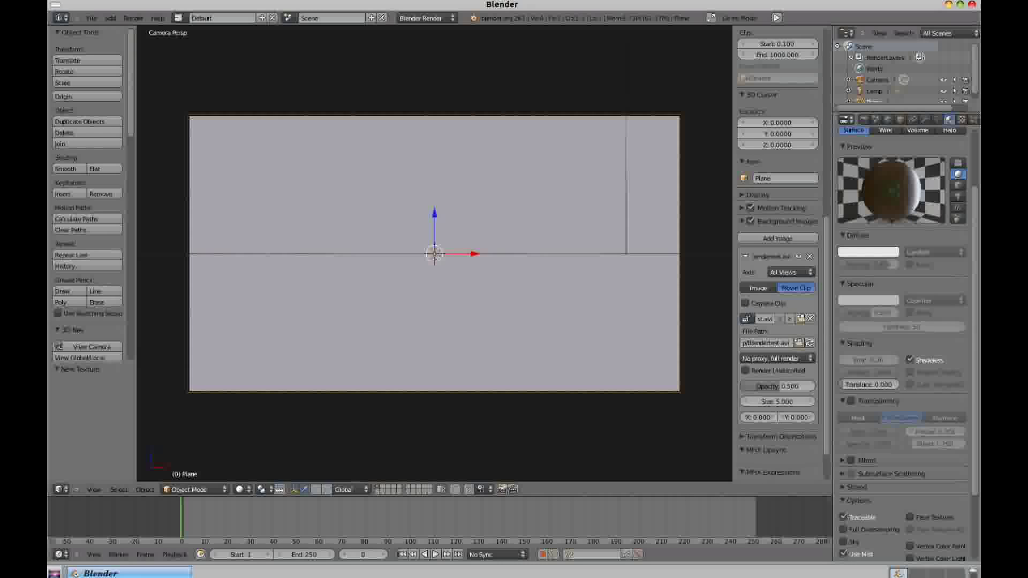
{"action": "scroll", "coordinate": [902, 268], "scroll_direction": "up", "scroll_amount": 1}
{"action": "middle_click_drag", "start_coordinate": [902, 267], "coordinate": [902, 323]}
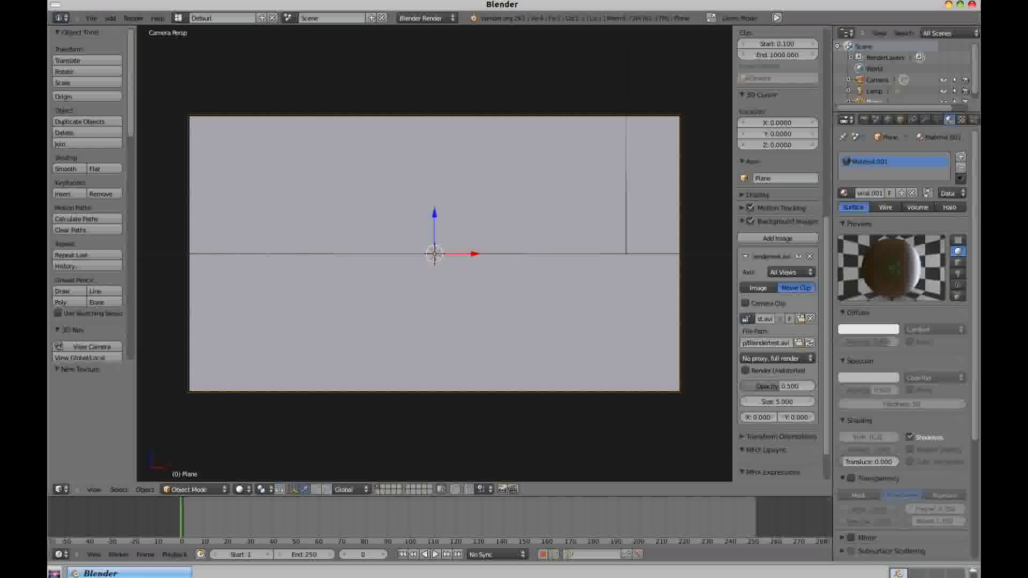
Switch the viewport to wireframe and add a second plane, scaled uniformly by about 2.92, to serve as the ground.
{"action": "left_click", "coordinate": [240, 490]}
{"action": "left_click", "coordinate": [258, 466]}
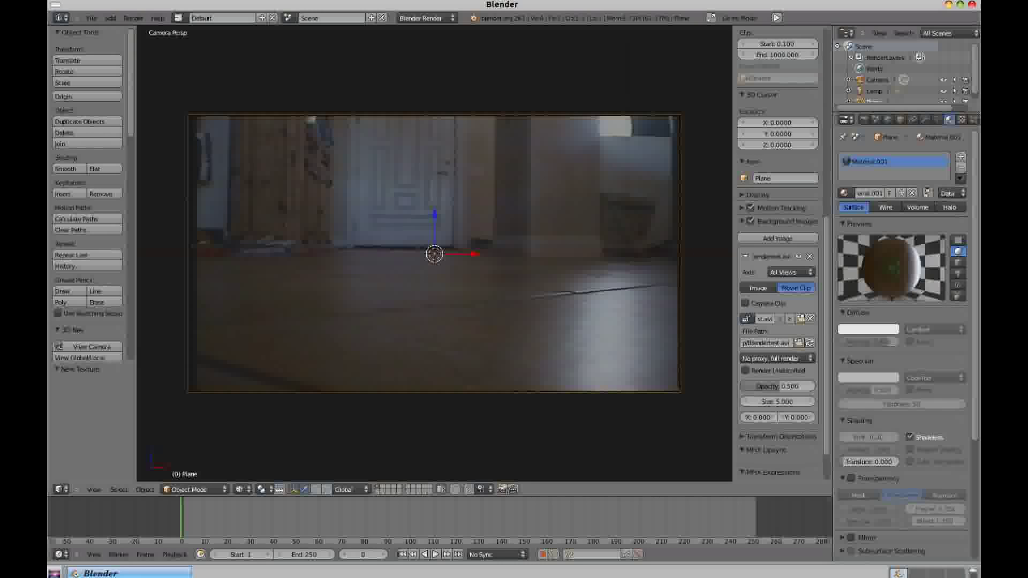
{"action": "key", "text": "shift+a"}
{"action": "mouse_move", "coordinate": [396, 258]}
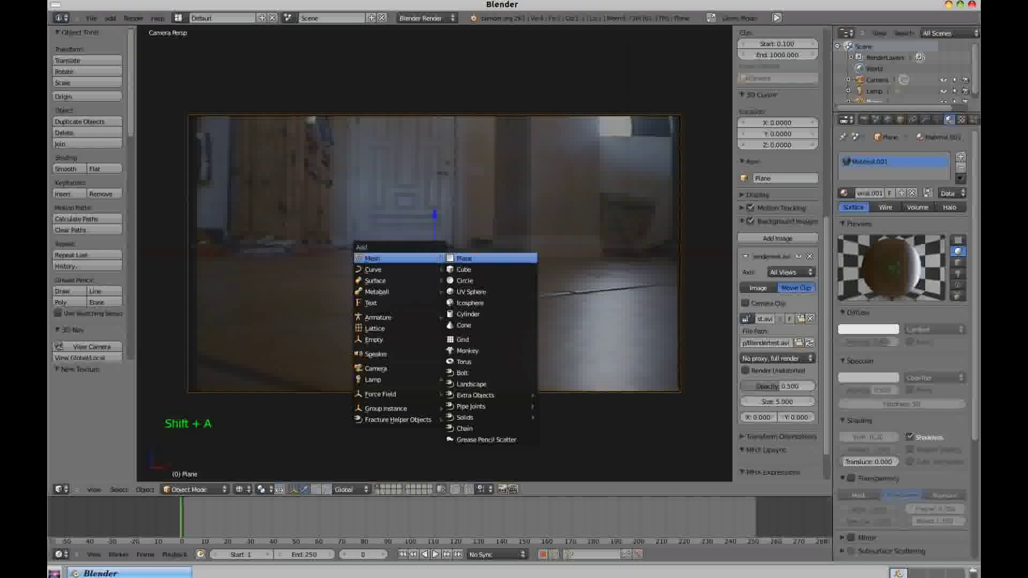
{"action": "left_click", "coordinate": [464, 258]}
{"action": "key", "text": "g"}
{"action": "key", "text": "s"}
{"action": "key", "text": "s"}
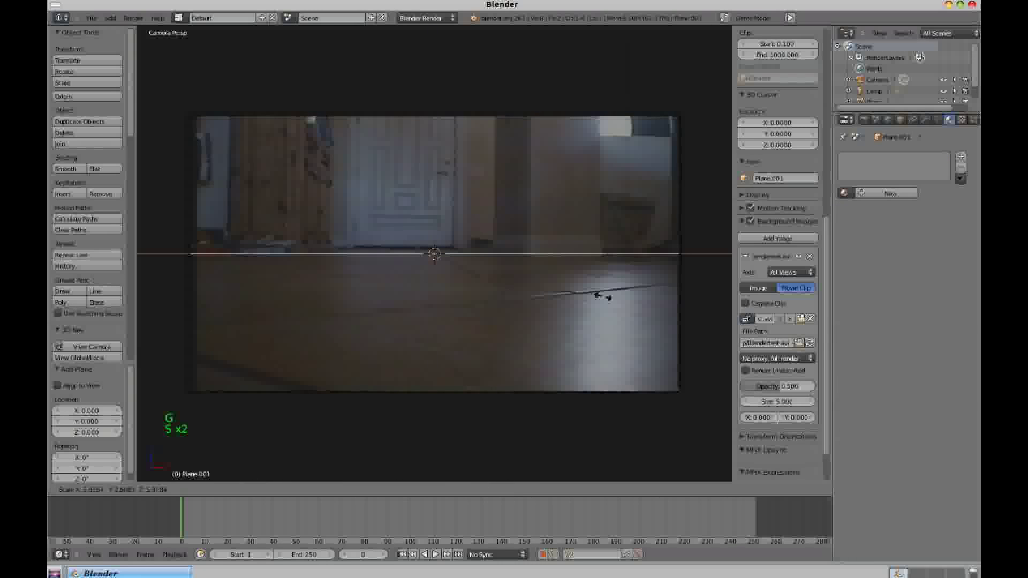
{"action": "left_click", "coordinate": [616, 298]}
Tilt the ground plane about 2.95° around the X axis and lower it slightly along the Z axis.
{"action": "key", "text": "r"}
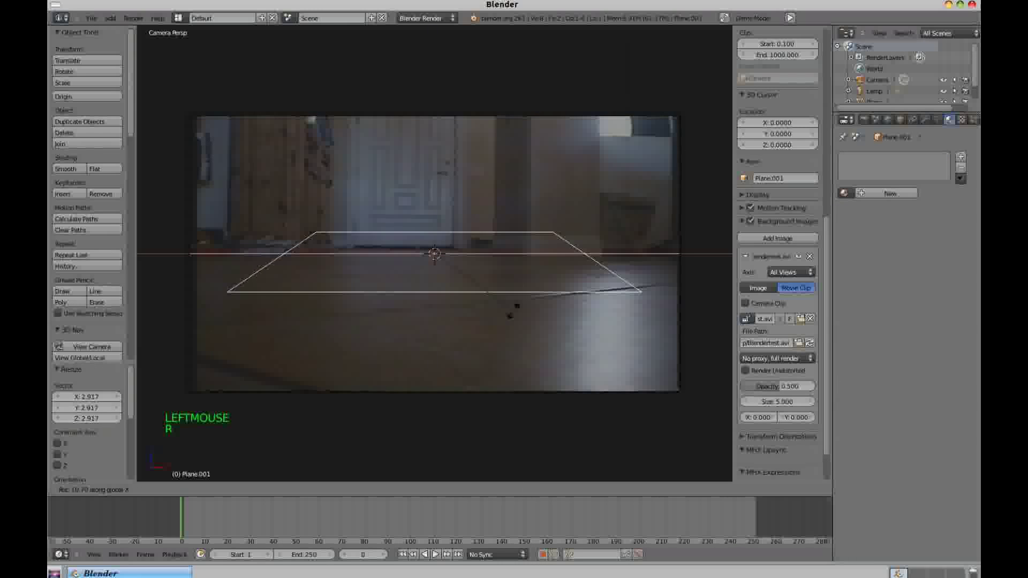
{"action": "left_click", "coordinate": [490, 291]}
{"action": "key", "text": "g"}
{"action": "key", "text": "z"}
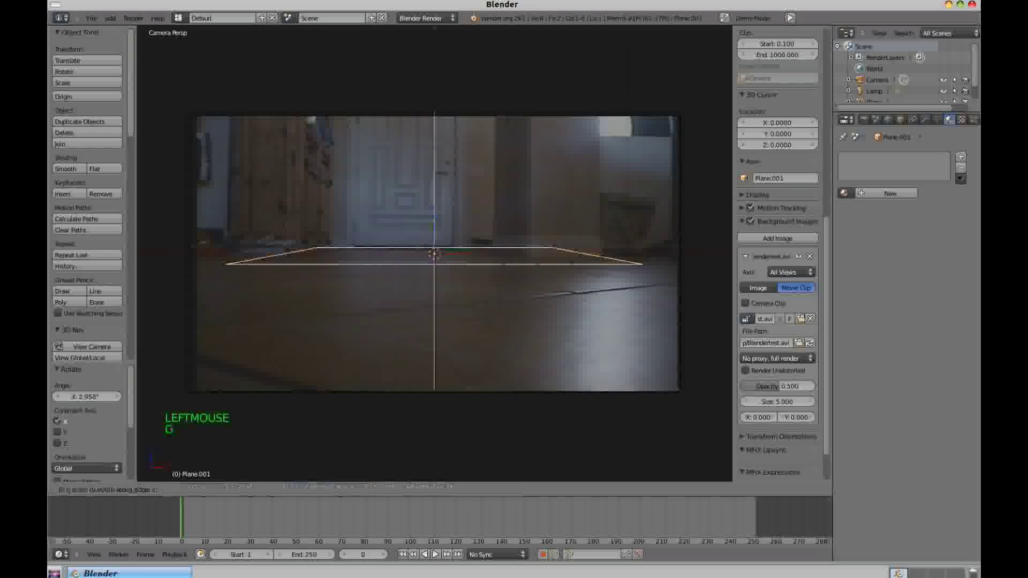
{"action": "left_click", "coordinate": [514, 291]}
Enlarge the ground plane until it extends beyond the camera frame, lowering it about 0.62 along the Z axis.
{"action": "key", "text": "s"}
{"action": "key", "text": "s"}
{"action": "left_click", "coordinate": [537, 298]}
{"action": "key", "text": "g"}
{"action": "key", "text": "z"}
{"action": "left_click", "coordinate": [536, 335]}
{"action": "key", "text": "s"}
{"action": "key", "text": "s"}
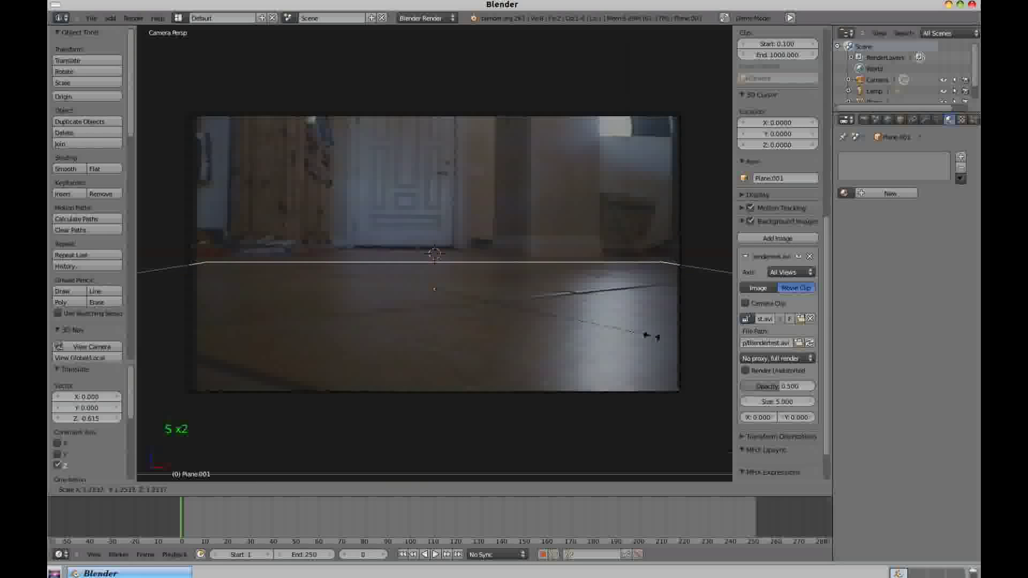
{"action": "left_click", "coordinate": [654, 336]}
Raise the ground plane slightly along the Z axis in wireframe view so its far edge approaches the floor line.
{"action": "key", "text": "Tab"}
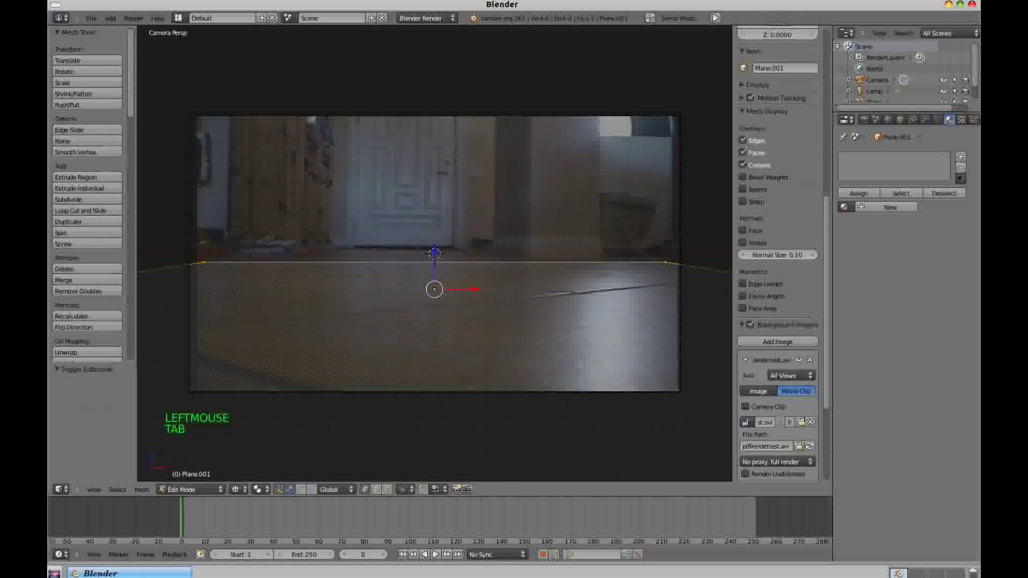
{"action": "key", "text": "Tab"}
{"action": "key", "text": "z"}
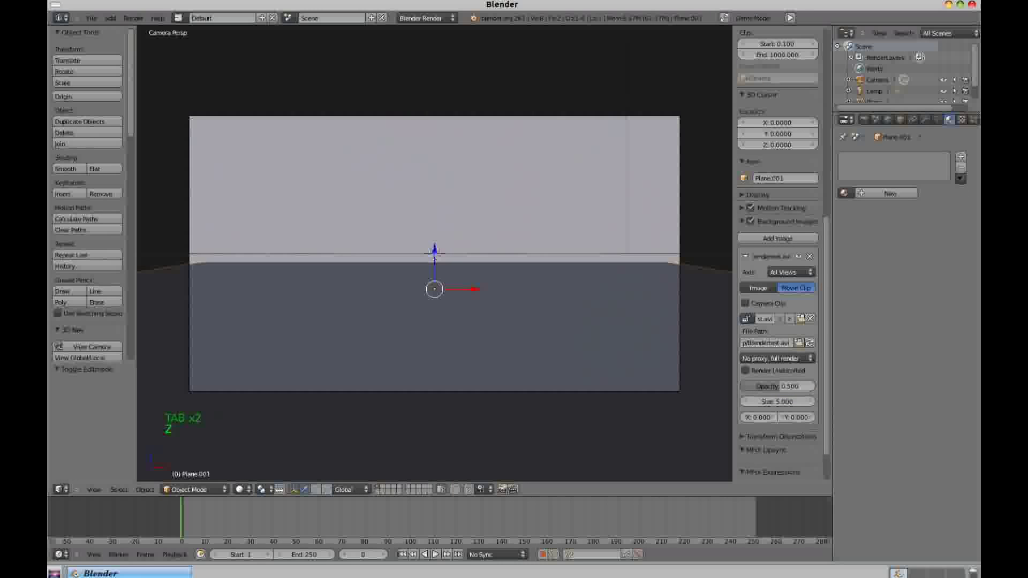
{"action": "left_click", "coordinate": [239, 489]}
{"action": "left_click", "coordinate": [254, 477]}
{"action": "key", "text": "g"}
{"action": "key", "text": "z"}
{"action": "left_click", "coordinate": [434, 278]}
{"action": "key", "text": "Tab"}
{"action": "key", "text": "a"}
{"action": "key", "text": "b"}
{"action": "right_click", "coordinate": [434, 278]}
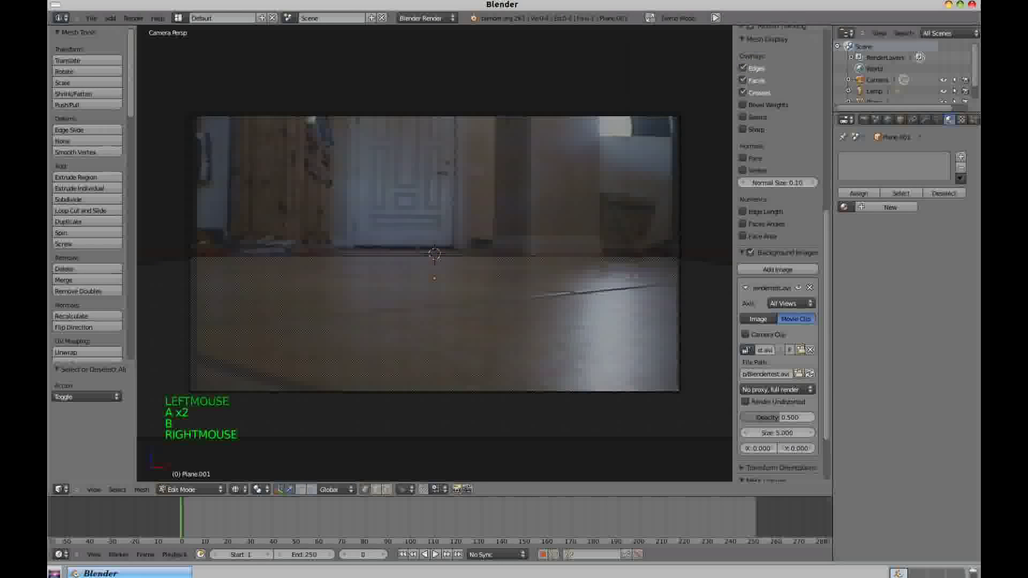
{"action": "key", "text": "b"}
{"action": "left_click_drag", "start_coordinate": [166, 241], "coordinate": [230, 265]}
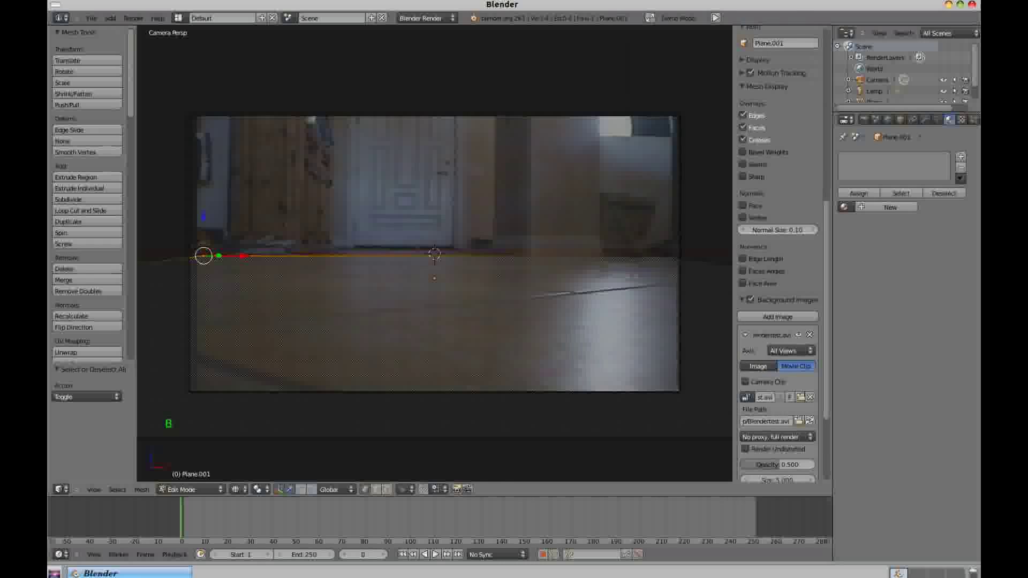
{"action": "key", "text": "Tab"}
{"action": "scroll", "coordinate": [434, 253], "scroll_direction": "up", "scroll_amount": 1}
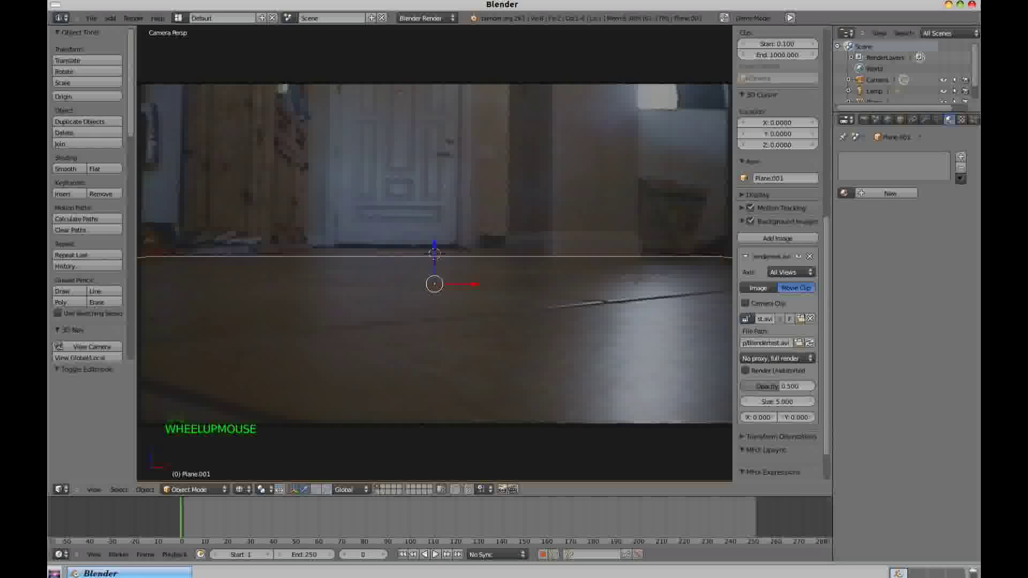
{"action": "scroll", "coordinate": [434, 254], "scroll_direction": "down", "scroll_amount": 1}
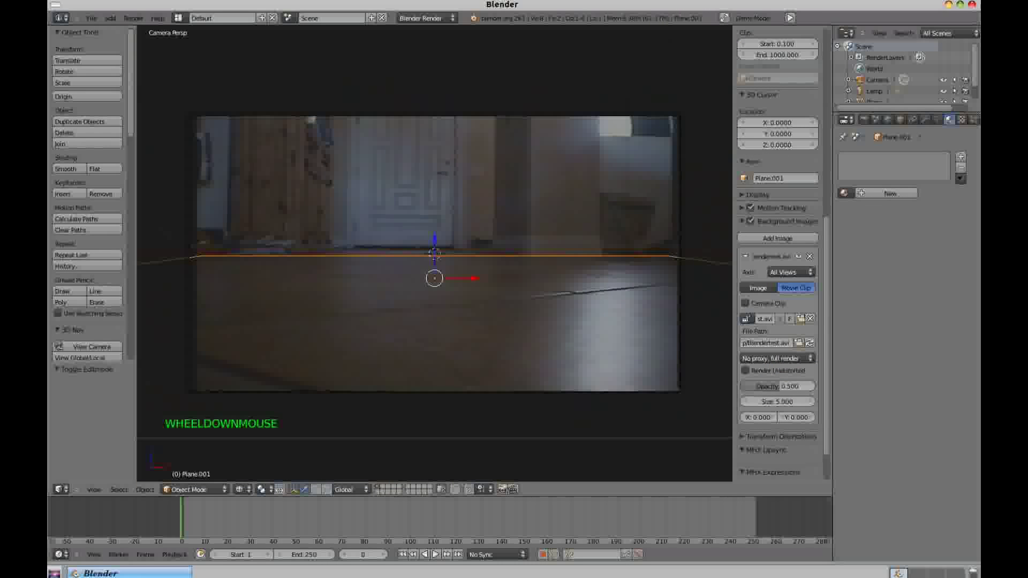
Snap the 3D cursor to the ground plane's origin and add a cube there, raised about 1.73 along the Z axis.
{"action": "key", "text": "shift+s"}
{"action": "left_click", "coordinate": [452, 321]}
{"action": "key", "text": "shift+a"}
{"action": "left_click", "coordinate": [501, 339]}
{"action": "key", "text": "g"}
{"action": "key", "text": "z"}
{"action": "left_click", "coordinate": [434, 161]}
Switch the viewport to solid shading and lower the cube along the Z axis until it rests on the ground plane.
{"action": "left_click", "coordinate": [240, 489]}
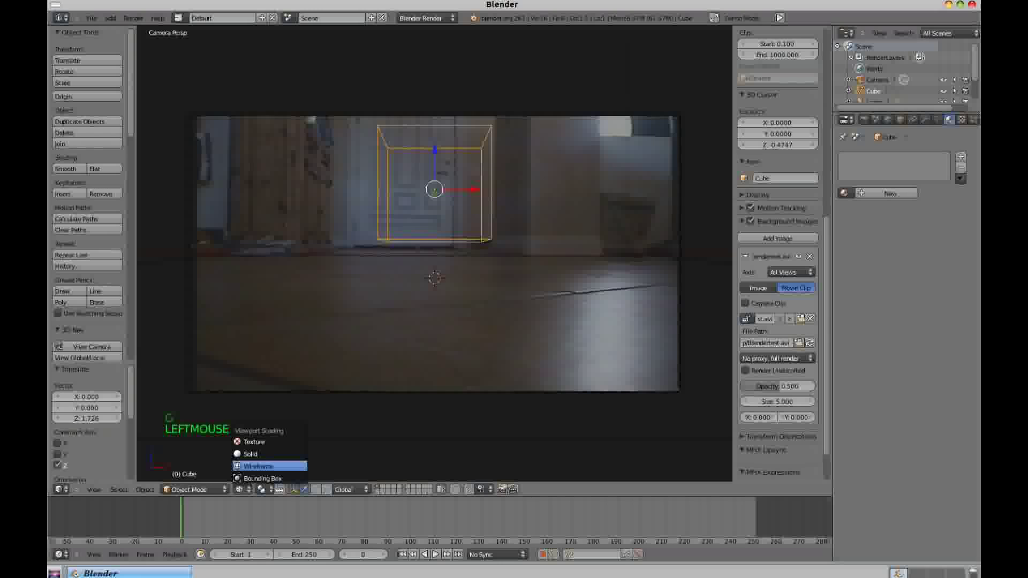
{"action": "left_click", "coordinate": [261, 454]}
{"action": "middle_click_drag", "start_coordinate": [435, 254], "coordinate": [391, 268]}
{"action": "middle_click_drag", "start_coordinate": [482, 257], "coordinate": [361, 252]}
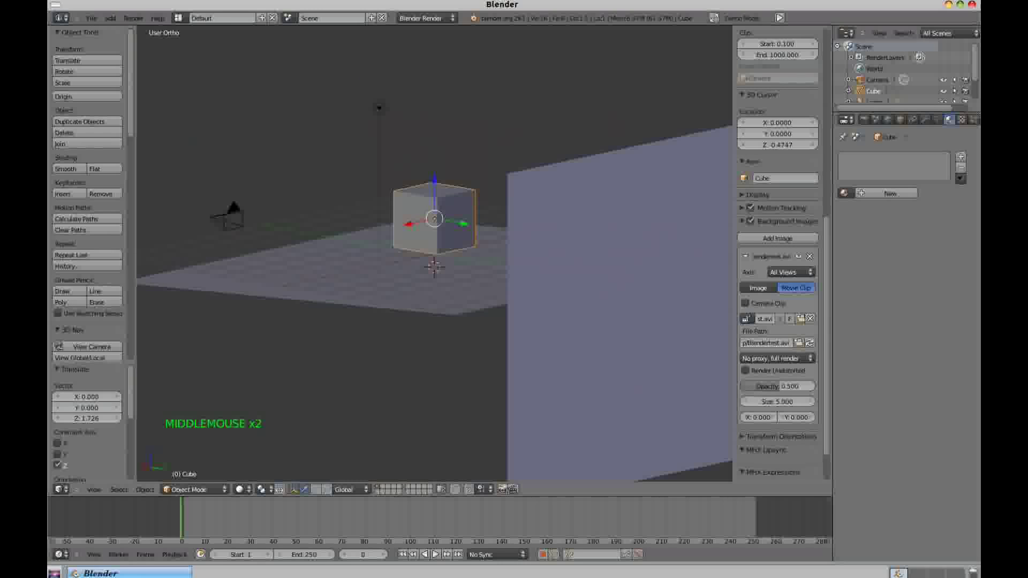
{"action": "key", "text": "g"}
{"action": "key", "text": "z"}
{"action": "left_click", "coordinate": [435, 251]}
{"action": "key", "text": "g"}
{"action": "key", "text": "z"}
{"action": "left_click", "coordinate": [434, 238]}
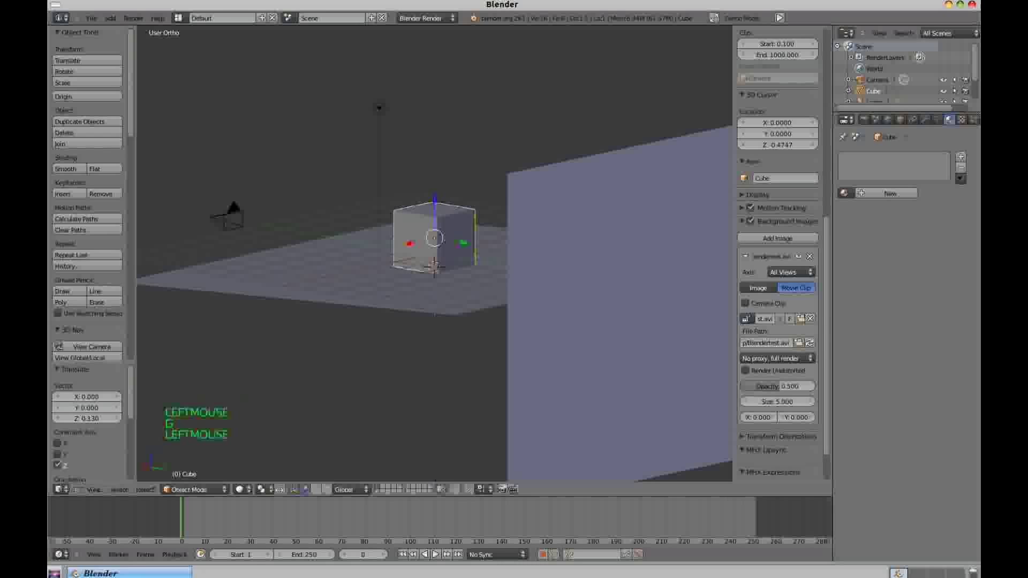
Select the lamp above the scene and move it closer to the cube, adjusting its position along the X axis.
{"action": "key", "text": "KP_Decimal"}
{"action": "key", "text": "KP_5"}
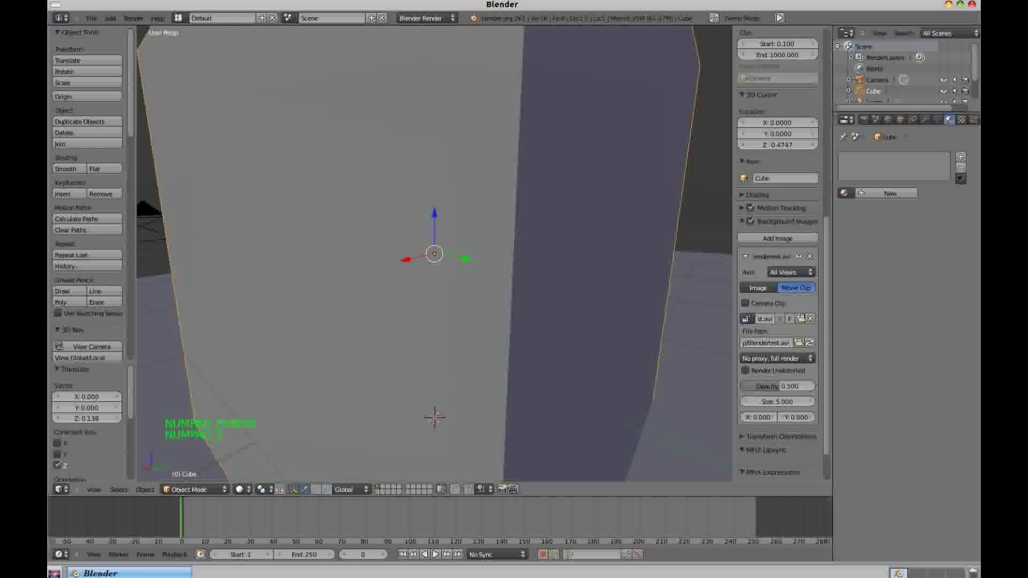
{"action": "scroll", "coordinate": [434, 254], "scroll_direction": "down", "scroll_amount": 12}
{"action": "middle_click_drag", "start_coordinate": [434, 289], "coordinate": [428, 252]}
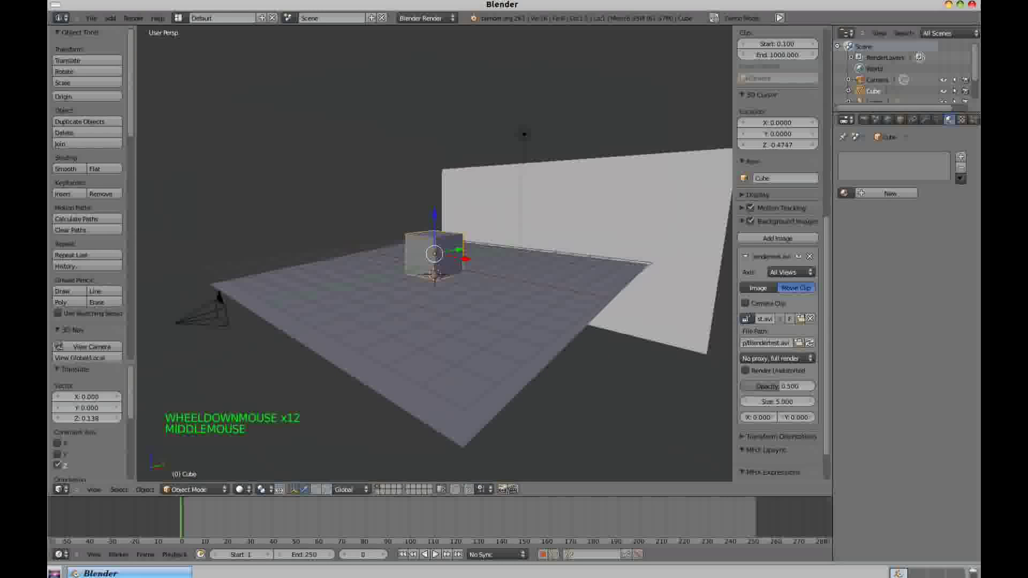
{"action": "right_click", "coordinate": [523, 134]}
{"action": "middle_click_drag", "start_coordinate": [524, 134], "coordinate": [527, 258]}
{"action": "key", "text": "g"}
{"action": "left_click", "coordinate": [542, 252]}
{"action": "key", "text": "g"}
{"action": "key", "text": "x"}
{"action": "left_click", "coordinate": [509, 200]}
Lower the lamp about 1.67 along the Z axis.
{"action": "key", "text": "g"}
{"action": "key", "text": "y"}
{"action": "key", "text": "g"}
{"action": "key", "text": "z"}
{"action": "left_click", "coordinate": [500, 227]}
{"action": "key", "text": "g"}
{"action": "key", "text": "y"}
{"action": "right_click", "coordinate": [500, 226]}
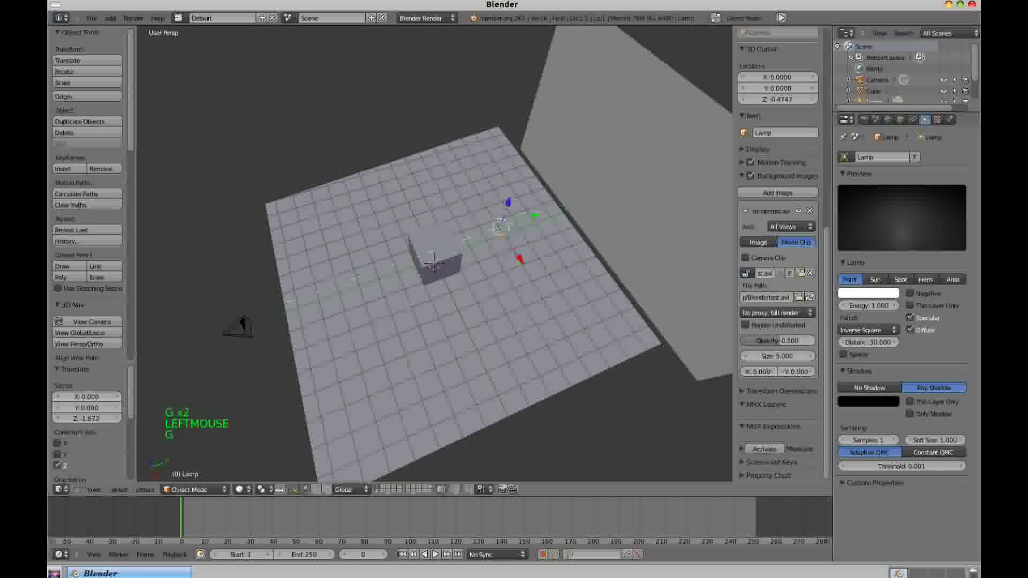
{"action": "key", "text": "g"}
{"action": "right_click", "coordinate": [502, 229]}
Move the lamp along the Y axis toward the movie plane and lower it about 0.54 along the Z axis.
{"action": "key", "text": "g"}
{"action": "key", "text": "y"}
{"action": "left_click", "coordinate": [523, 218]}
{"action": "key", "text": "g"}
{"action": "key", "text": "z"}
{"action": "left_click", "coordinate": [519, 227]}
{"action": "middle_click_drag", "start_coordinate": [519, 226], "coordinate": [487, 278]}
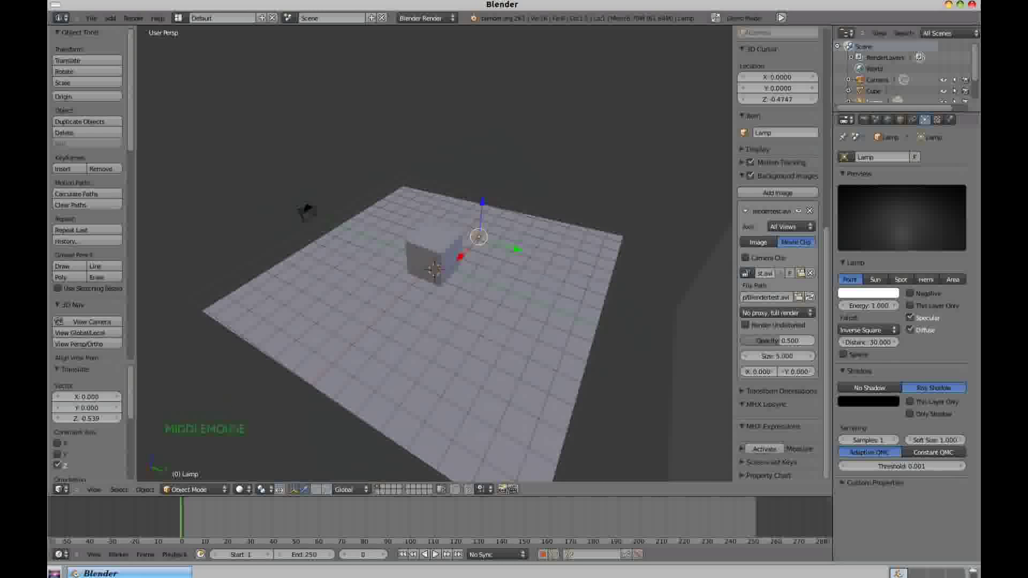
Render a test image through the camera to check the lamp's lighting and shadow on the cube and ground plane.
{"action": "key", "text": "KP_Add"}
{"action": "key", "text": "KP_Add"}
{"action": "key", "text": "KP_Add"}
{"action": "key", "text": "KP_Add"}
{"action": "key", "text": "KP_0"}
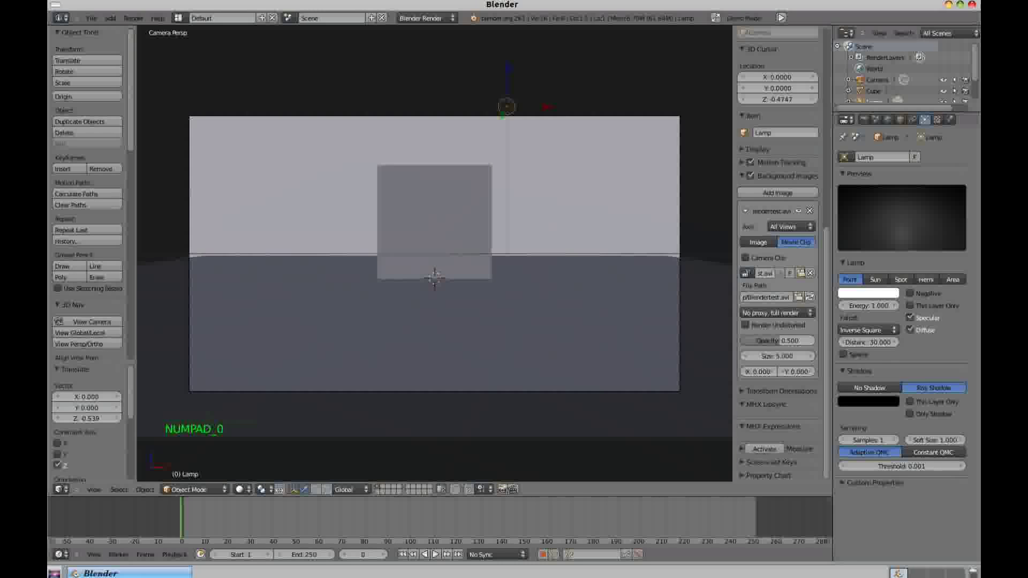
{"action": "key", "text": "F12"}
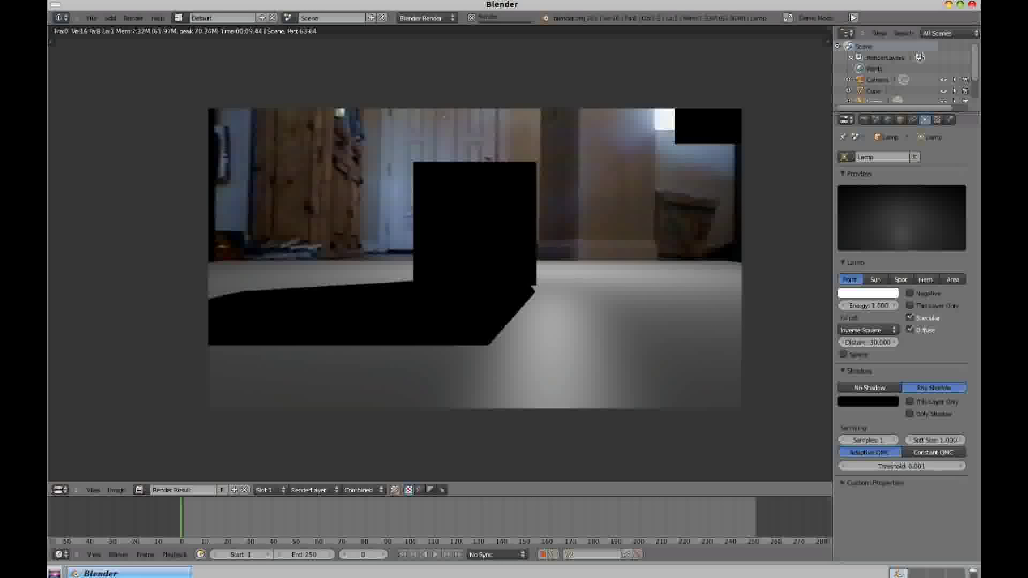
{"action": "key", "text": "Escape"}
Duplicate the lamp, offset the copy about -8.5 along the Y axis and set it to cast no shadow.
{"action": "middle_click_drag", "start_coordinate": [435, 252], "coordinate": [426, 400]}
{"action": "middle_click_drag", "start_coordinate": [482, 203], "coordinate": [428, 270], "text": "shift"}
{"action": "key", "text": "shift+d"}
{"action": "key", "text": "y"}
{"action": "left_click", "coordinate": [430, 92]}
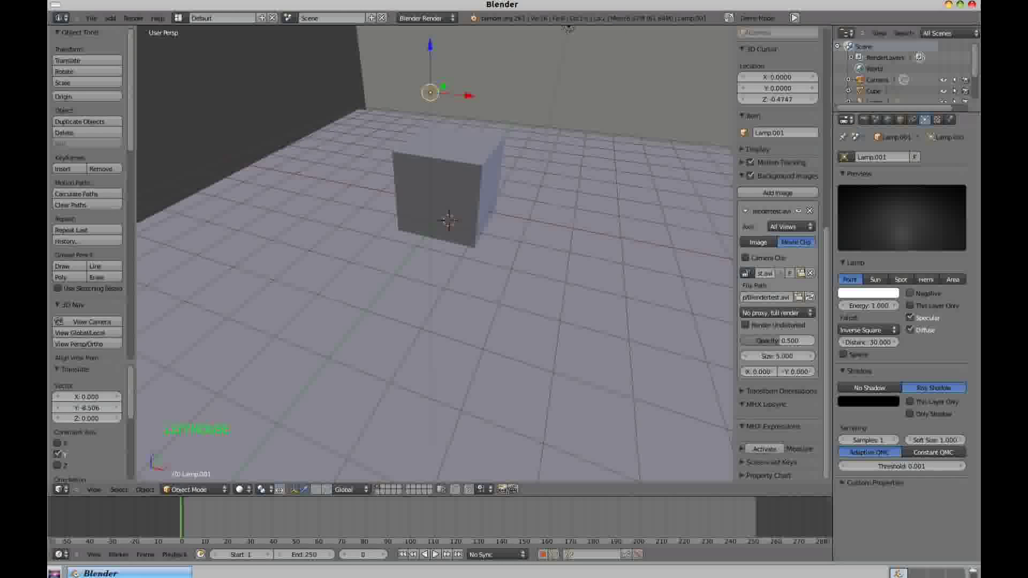
{"action": "left_click", "coordinate": [869, 388]}
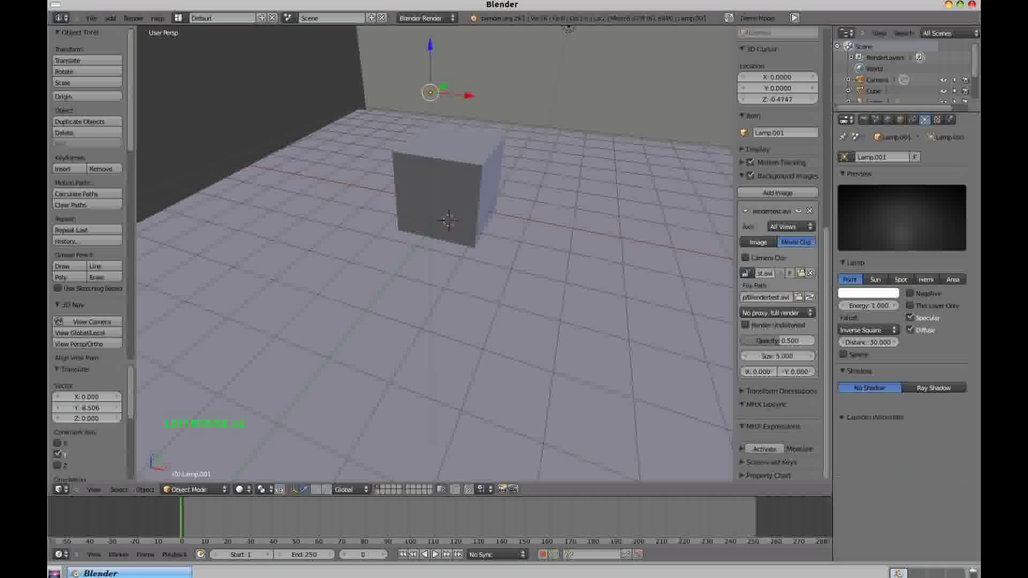
Reposition the duplicated lamp near the front of the cube, finishing with a shift of about 1.1 along the X axis.
{"action": "key", "text": "g"}
{"action": "left_click", "coordinate": [431, 250]}
{"action": "key", "text": "g"}
{"action": "key", "text": "x"}
{"action": "left_click", "coordinate": [368, 241]}
{"action": "middle_click_drag", "start_coordinate": [368, 241], "coordinate": [521, 260]}
{"action": "key", "text": "g"}
{"action": "key", "text": "x"}
{"action": "left_click", "coordinate": [428, 273]}
Lower the duplicated lamp about 2.49 along the Z axis and move it about 2.47 along the Y axis toward the cube.
{"action": "scroll", "coordinate": [218, 30], "scroll_direction": "down", "scroll_amount": 3}
{"action": "key", "text": "g"}
{"action": "key", "text": "z"}
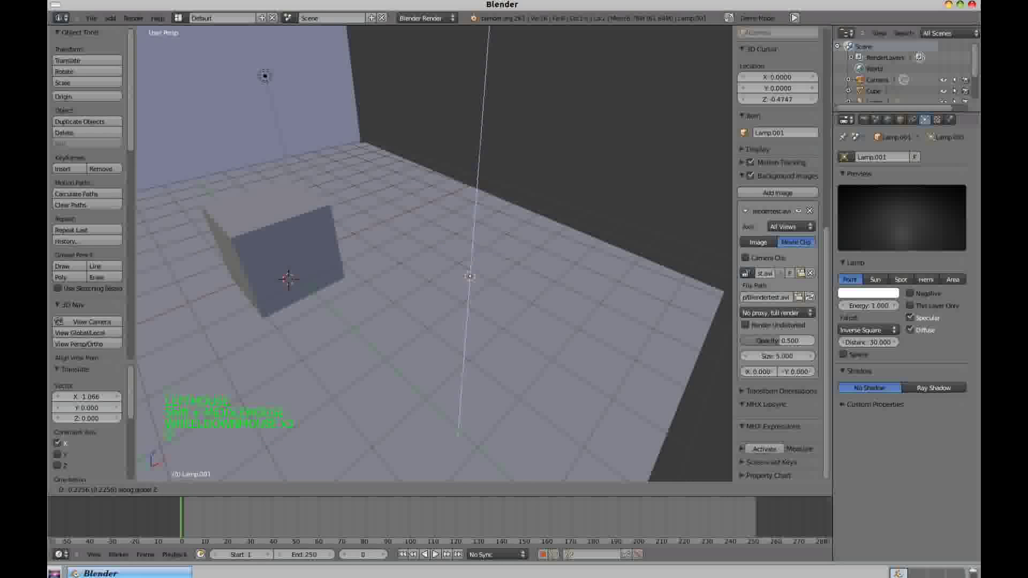
{"action": "left_click", "coordinate": [458, 389]}
{"action": "key", "text": "g"}
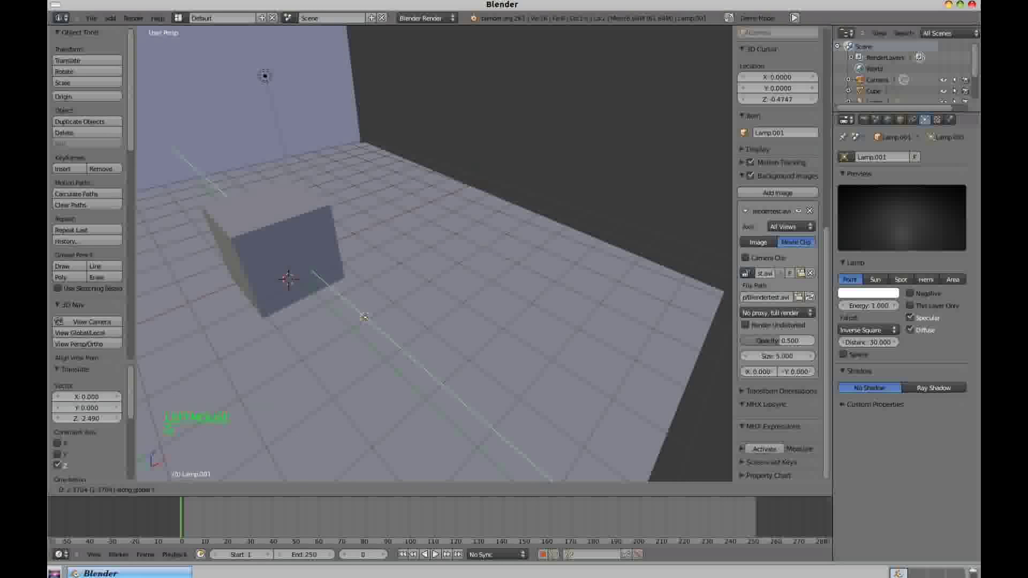
{"action": "left_click", "coordinate": [364, 317]}
Switch the camera view to wireframe shading and render a test image with both lamps.
{"action": "key", "text": "KP_0"}
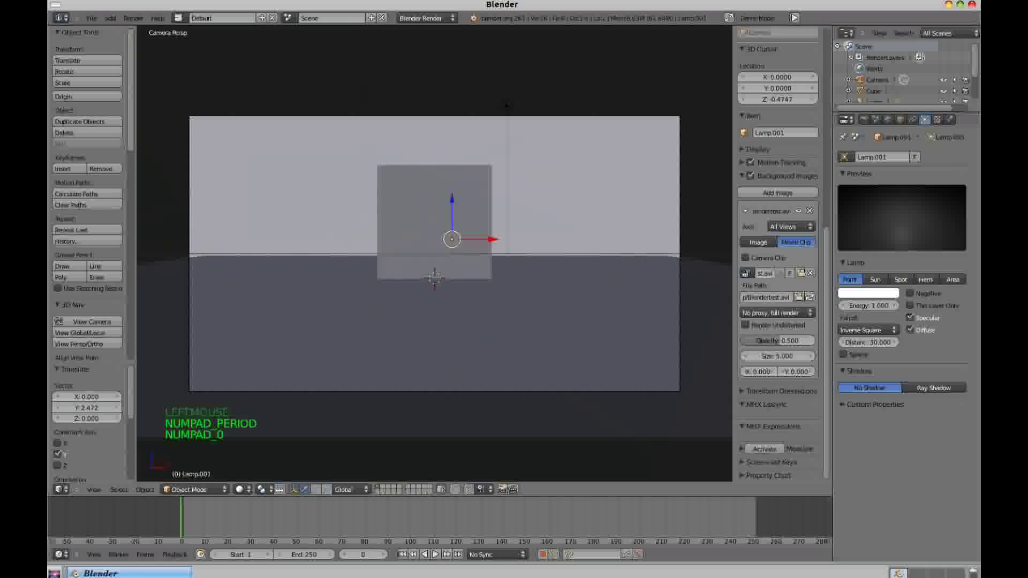
{"action": "left_click", "coordinate": [239, 489]}
{"action": "left_click", "coordinate": [262, 478]}
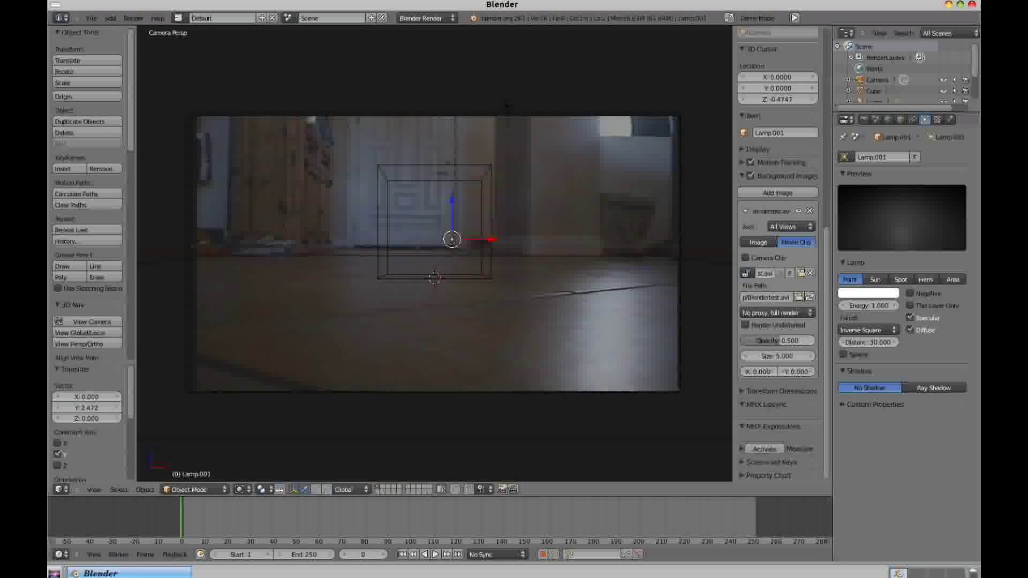
{"action": "right_click", "coordinate": [387, 235]}
{"action": "key", "text": "F12"}
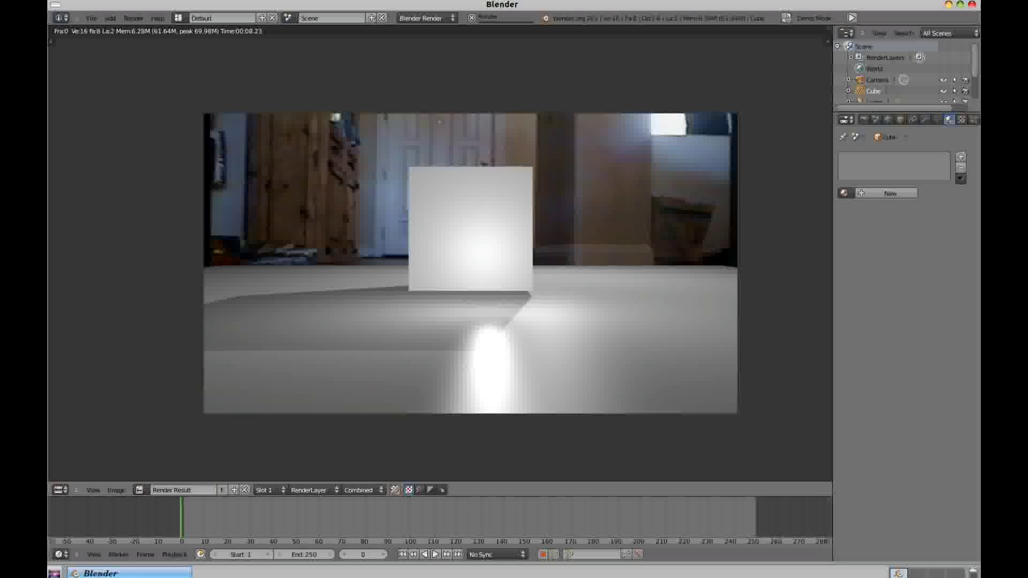
{"action": "key", "text": "Escape"}
Give the ground plane a new material and enable Z Transparency on it.
{"action": "right_click_drag", "start_coordinate": [434, 256], "coordinate": [438, 311]}
{"action": "right_click", "coordinate": [438, 311]}
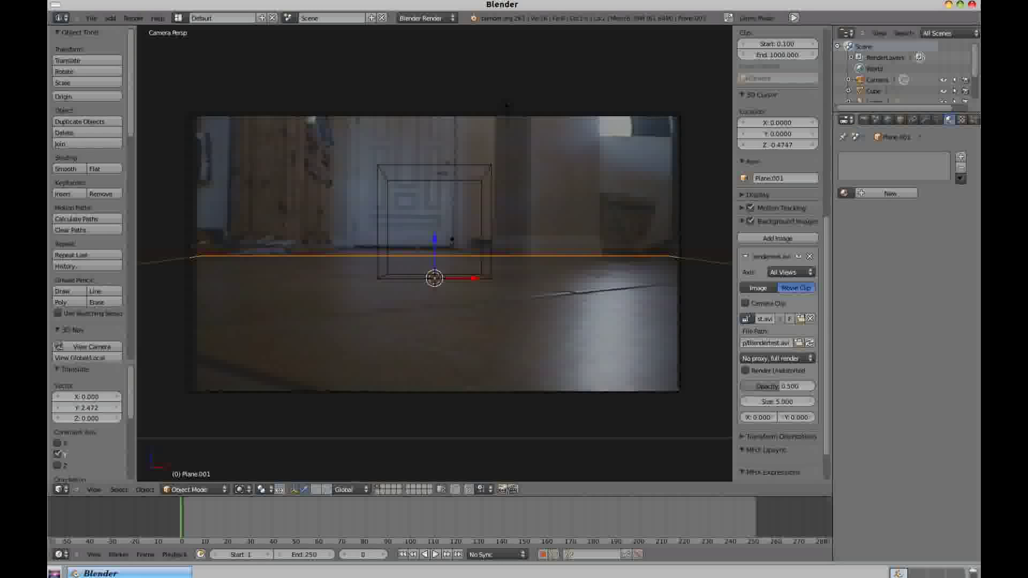
{"action": "left_click", "coordinate": [890, 193]}
{"action": "scroll", "coordinate": [890, 214], "scroll_direction": "down", "scroll_amount": 1}
{"action": "scroll", "coordinate": [902, 321], "scroll_direction": "down", "scroll_amount": 7}
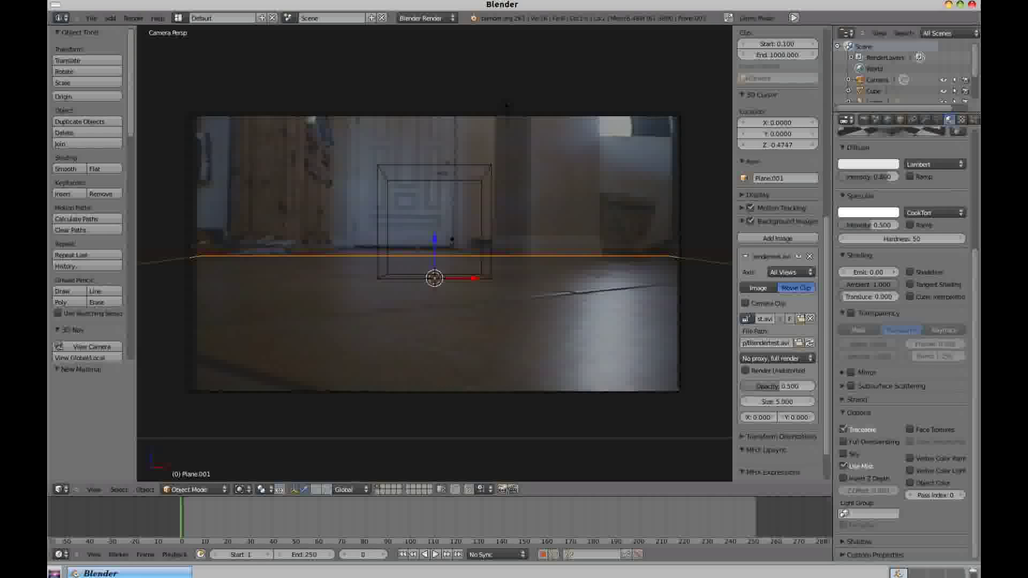
{"action": "left_click", "coordinate": [850, 313]}
{"action": "middle_click", "coordinate": [850, 314]}
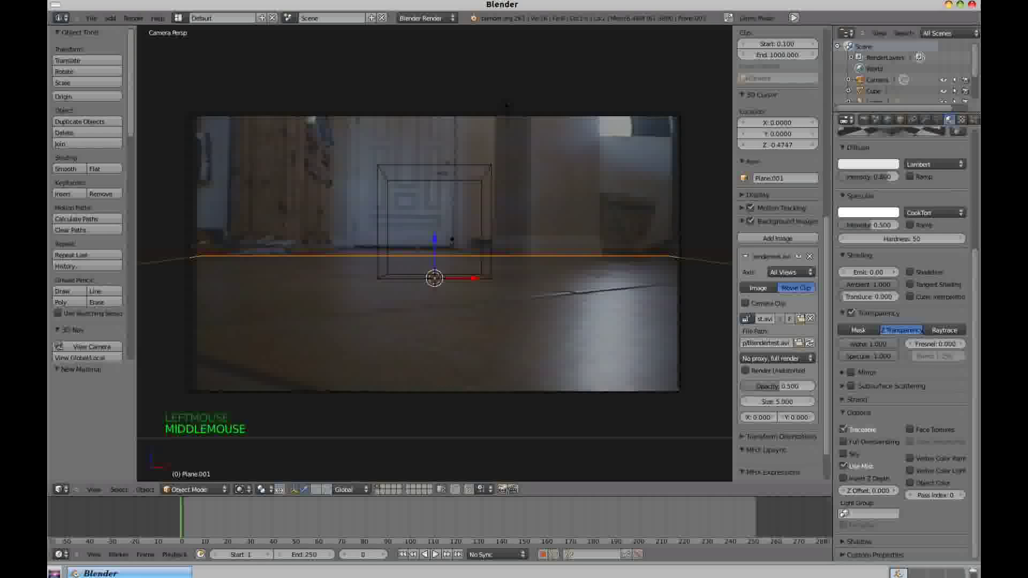
{"action": "middle_click", "coordinate": [850, 313]}
Make the ground plane's material receive Shadows Only and switch its material preview to the cube shape.
{"action": "left_click", "coordinate": [859, 541]}
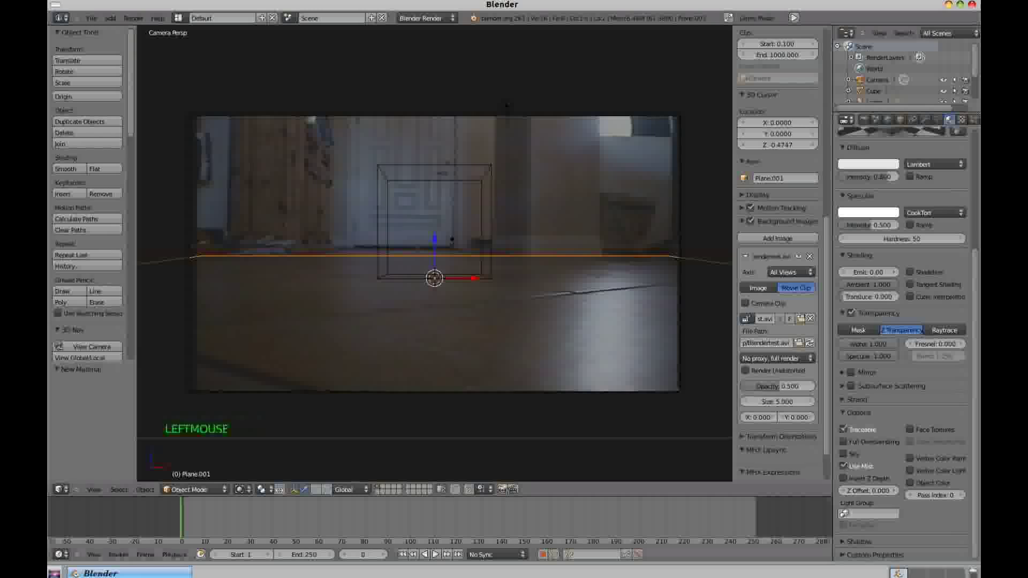
{"action": "left_click", "coordinate": [859, 541]}
{"action": "middle_click_drag", "start_coordinate": [859, 541], "coordinate": [858, 461]}
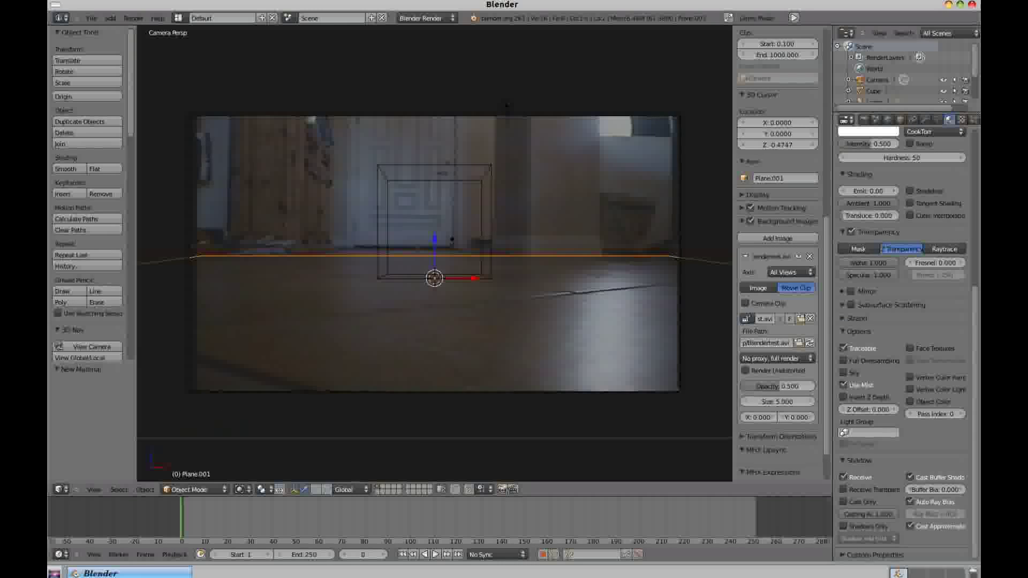
{"action": "left_click", "coordinate": [844, 527]}
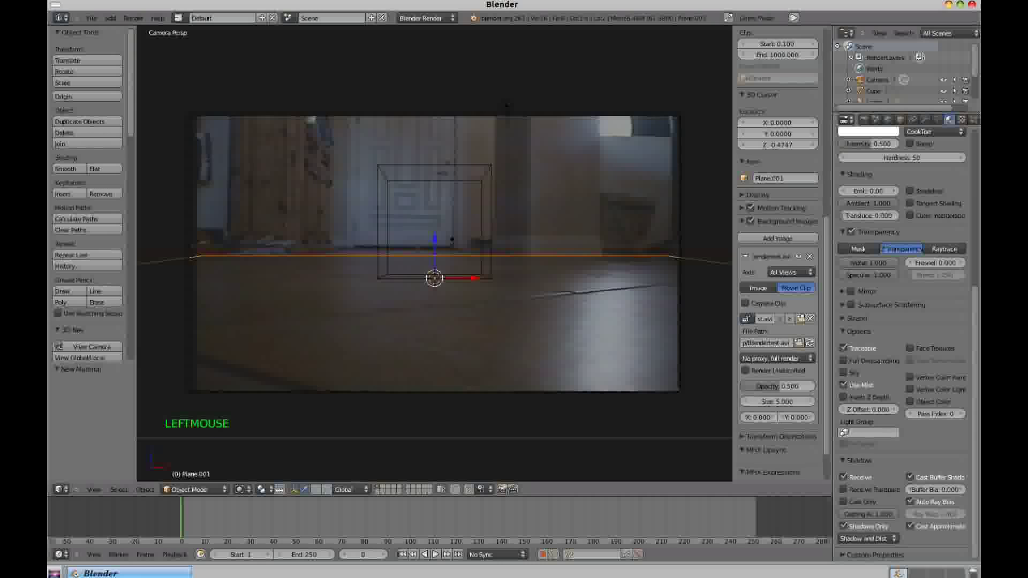
{"action": "middle_click_drag", "start_coordinate": [867, 299], "coordinate": [868, 547]}
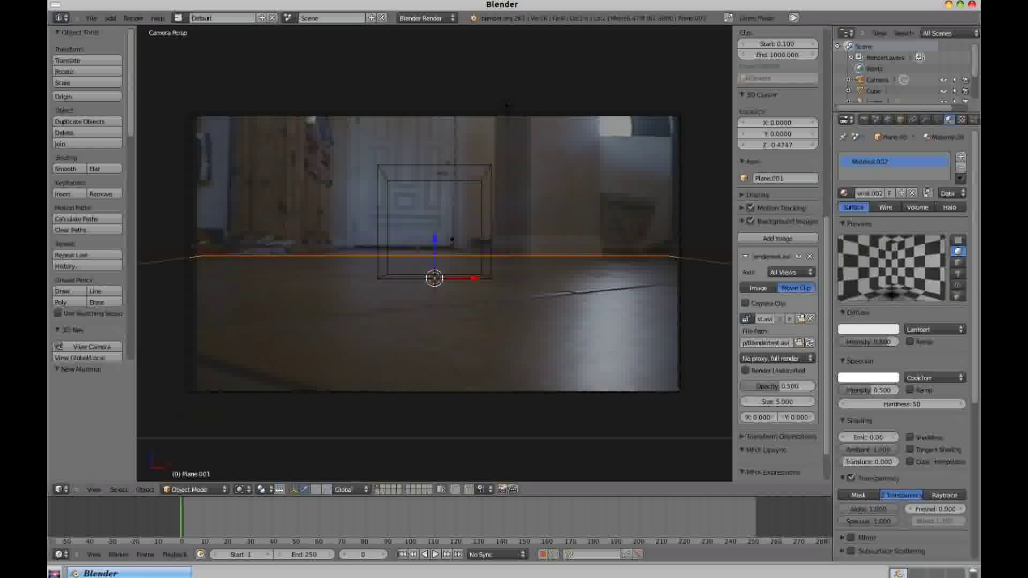
{"action": "left_click", "coordinate": [957, 263]}
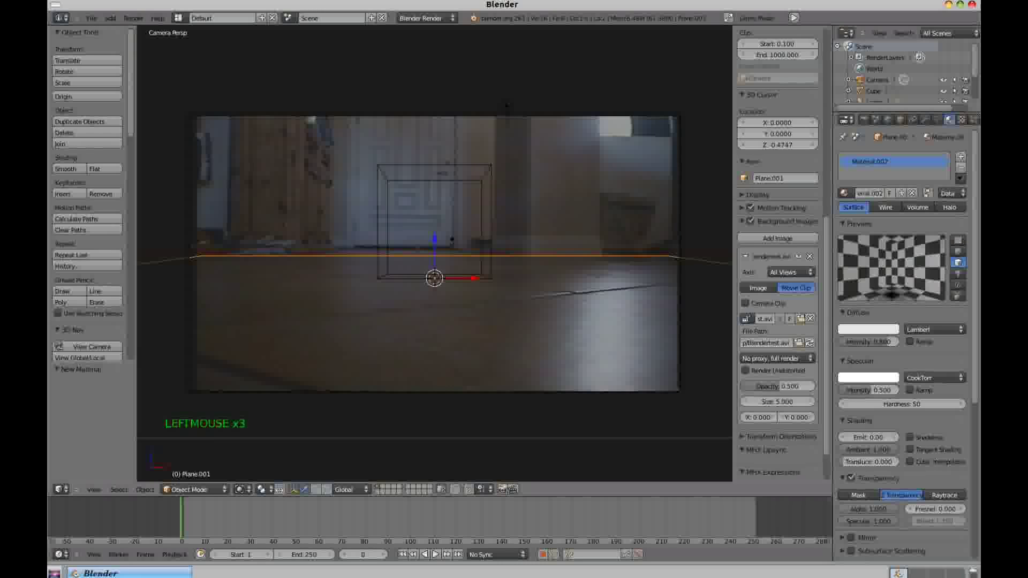
Render a test image of the shadow-only ground and rotate the cube about 17.9° around the Z axis.
{"action": "right_click", "coordinate": [452, 240]}
{"action": "key", "text": "F12"}
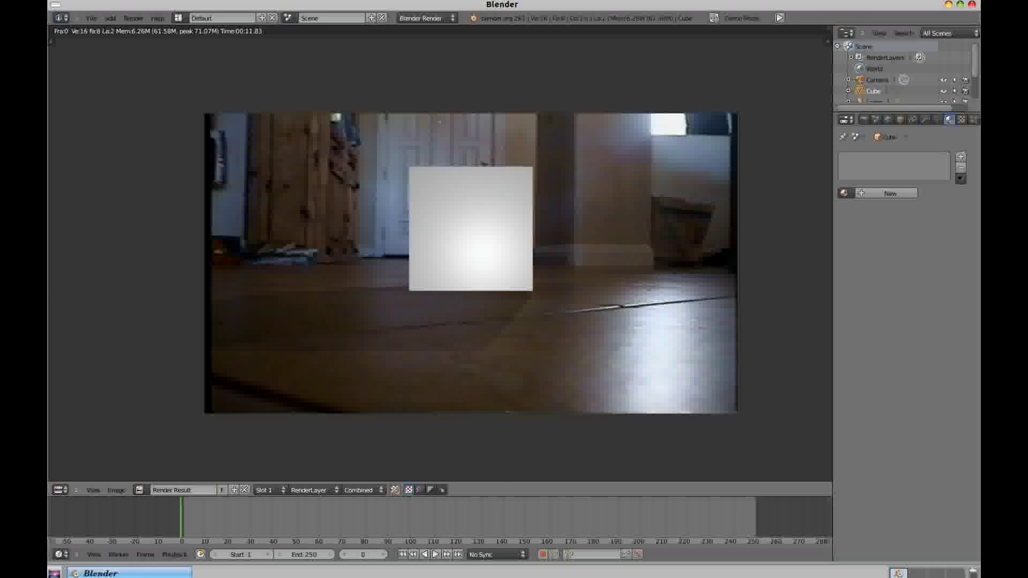
{"action": "key", "text": "Escape"}
{"action": "key", "text": "r"}
{"action": "left_click", "coordinate": [452, 239]}
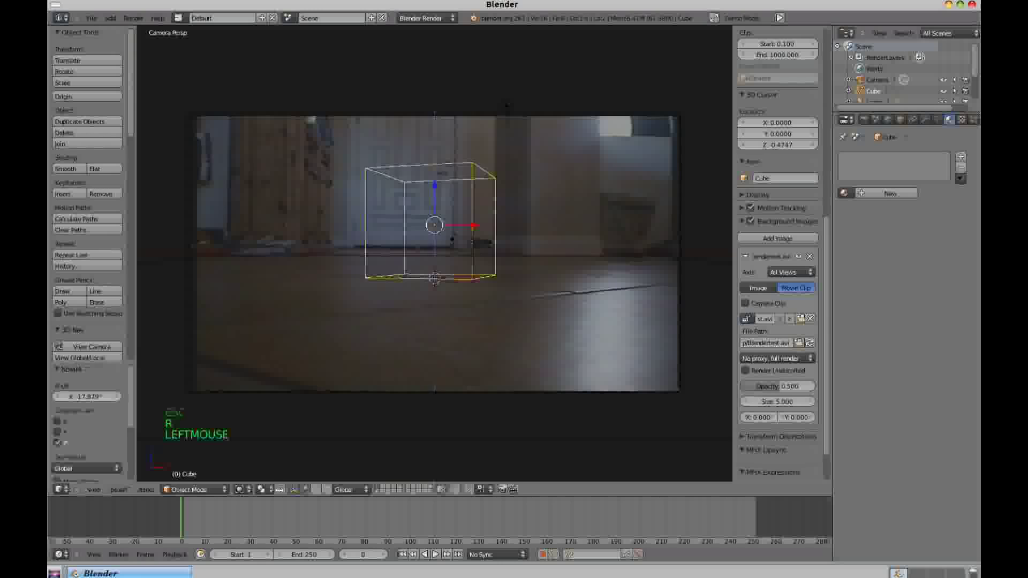
Soften the original lamp's ray shadow with 5 samples and a soft size of 2.
{"action": "right_click", "coordinate": [507, 107]}
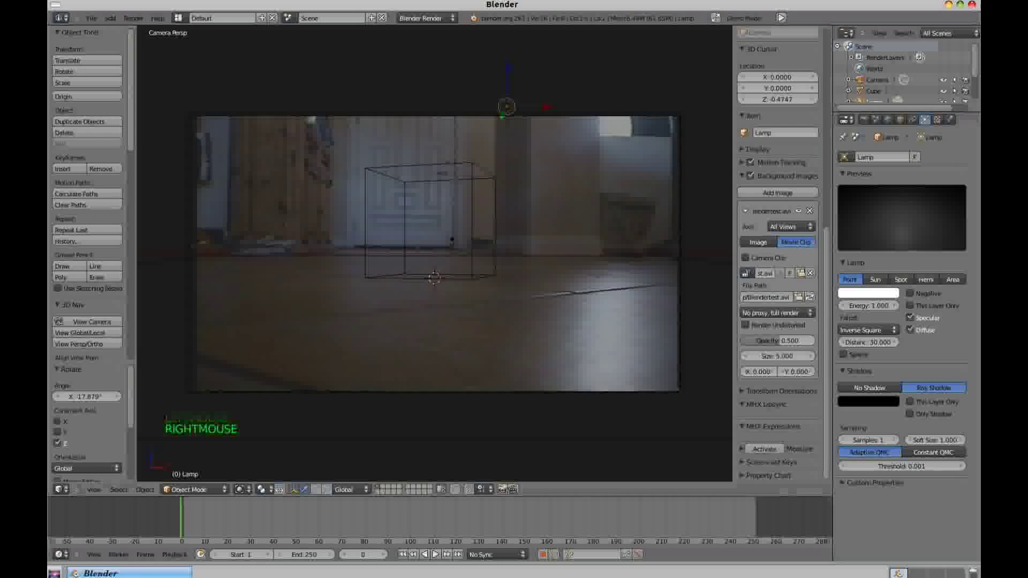
{"action": "middle_click", "coordinate": [507, 107]}
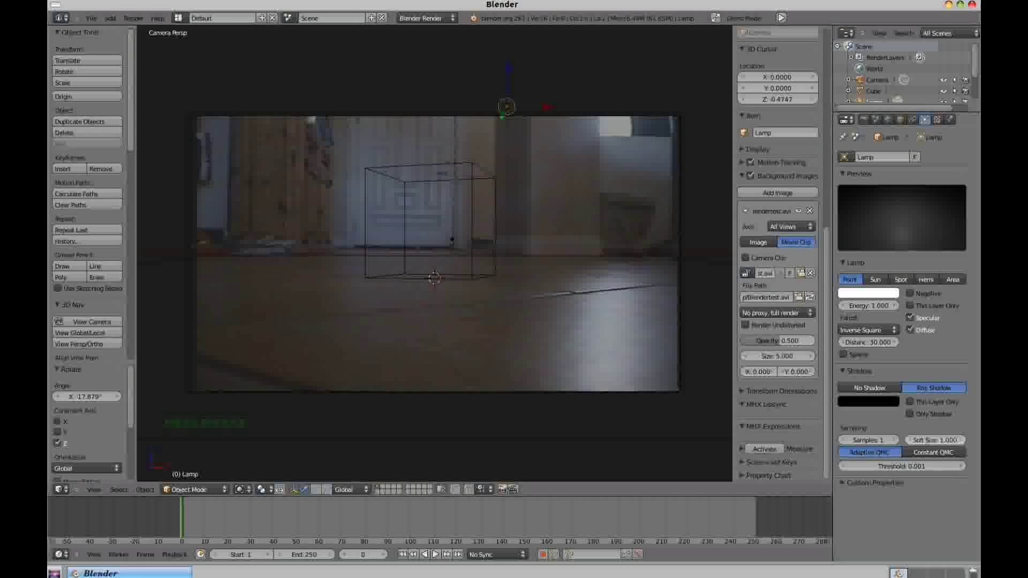
{"action": "left_click", "coordinate": [868, 440]}
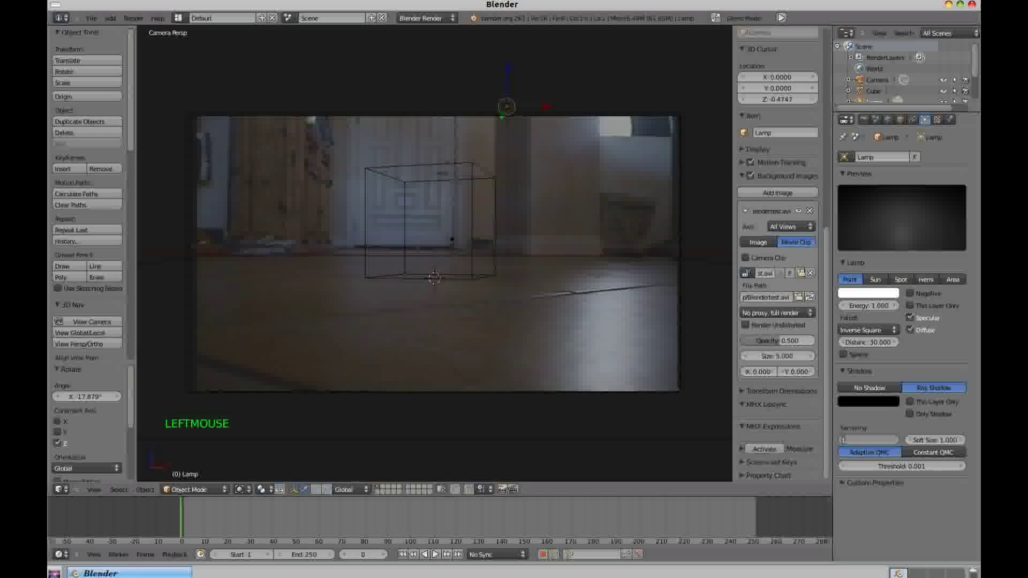
{"action": "type", "text": "5"}
{"action": "key", "text": "Return"}
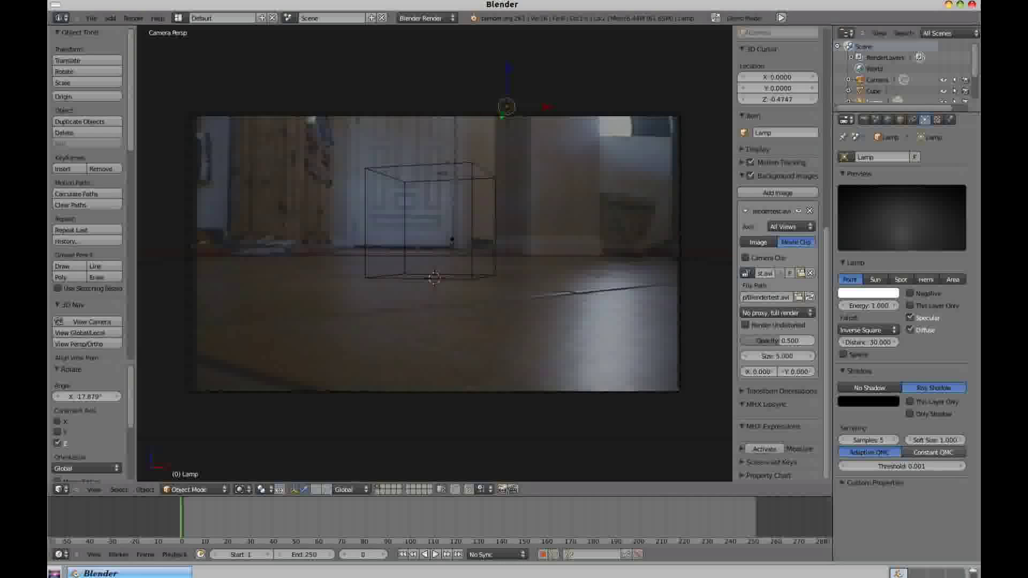
{"action": "left_click", "coordinate": [901, 449]}
{"action": "left_click", "coordinate": [934, 439]}
{"action": "type", "text": "2"}
{"action": "key", "text": "Return"}
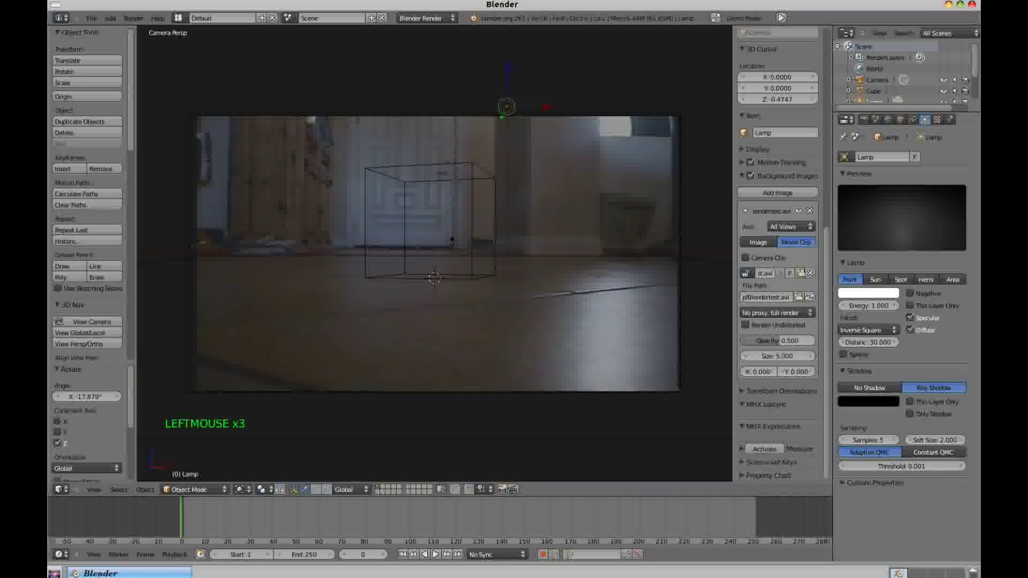
Render a test image of the rotated cube with the softened shadow.
{"action": "left_click", "coordinate": [602, 332]}
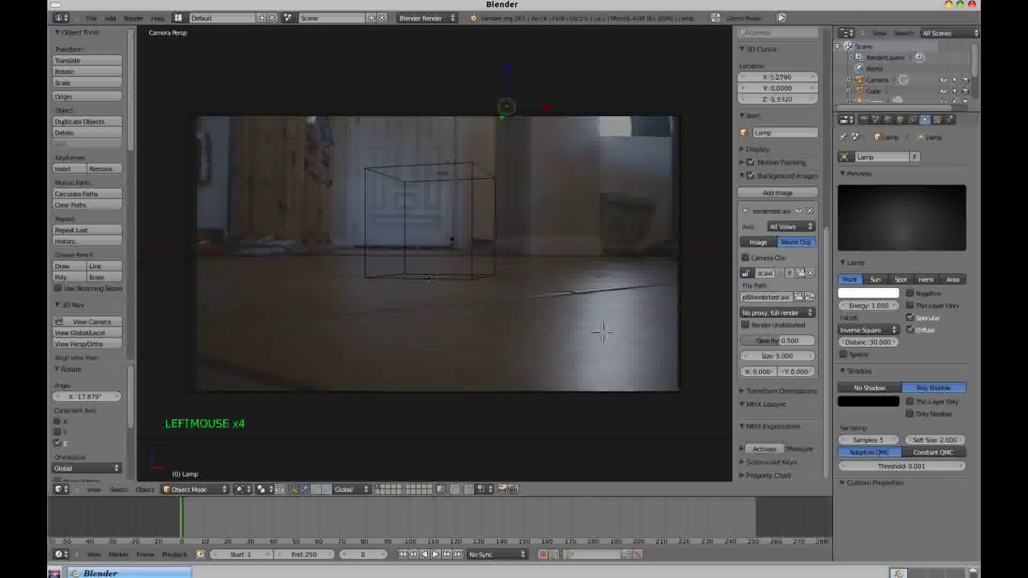
{"action": "key", "text": "F12"}
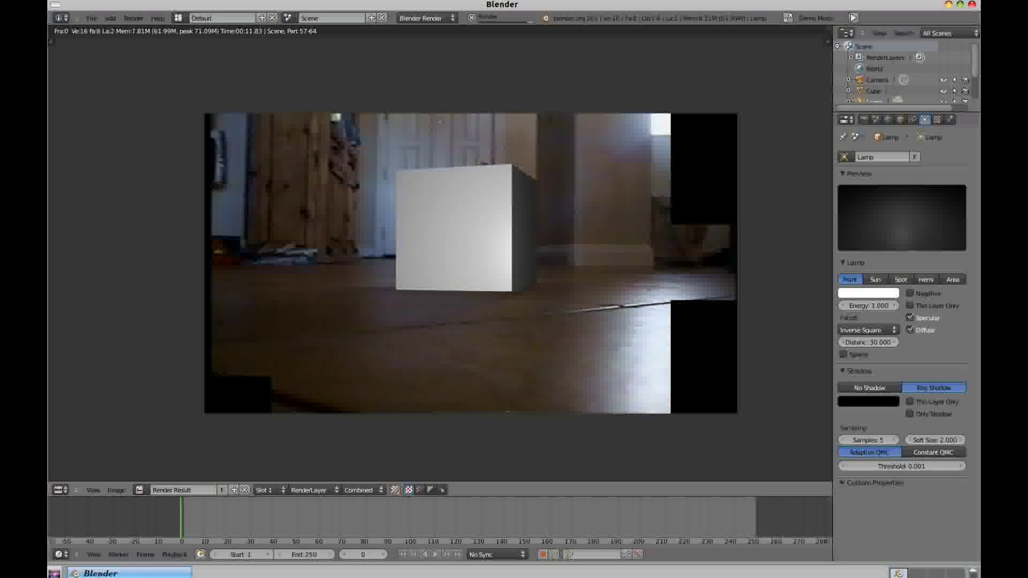
{"action": "key", "text": "Escape"}
{"action": "right_click", "coordinate": [506, 106]}
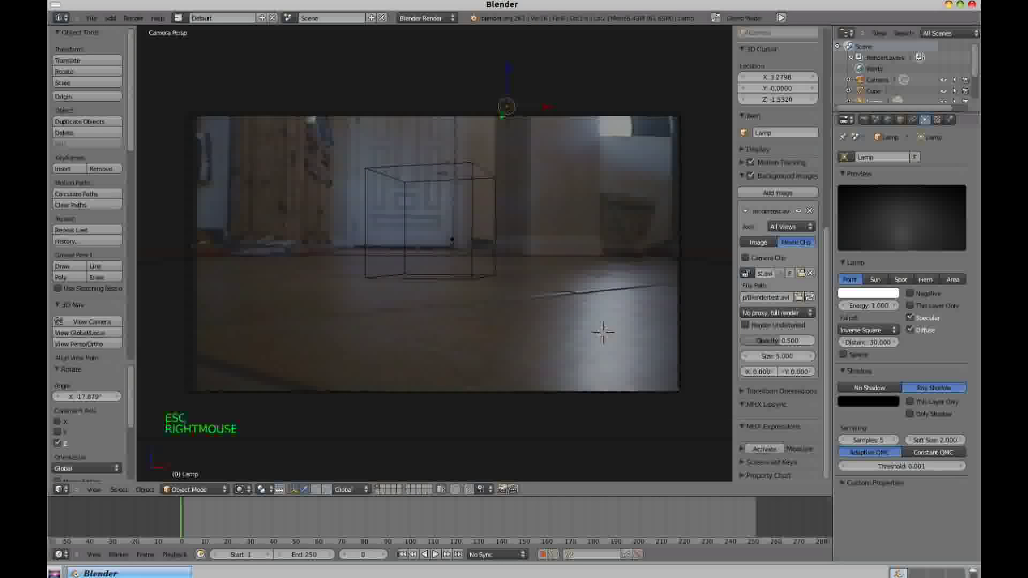
{"action": "right_click", "coordinate": [495, 178]}
{"action": "key", "text": "g"}
{"action": "key", "text": "x"}
{"action": "right_click", "coordinate": [391, 177]}
{"action": "key", "text": "g"}
{"action": "key", "text": "z"}
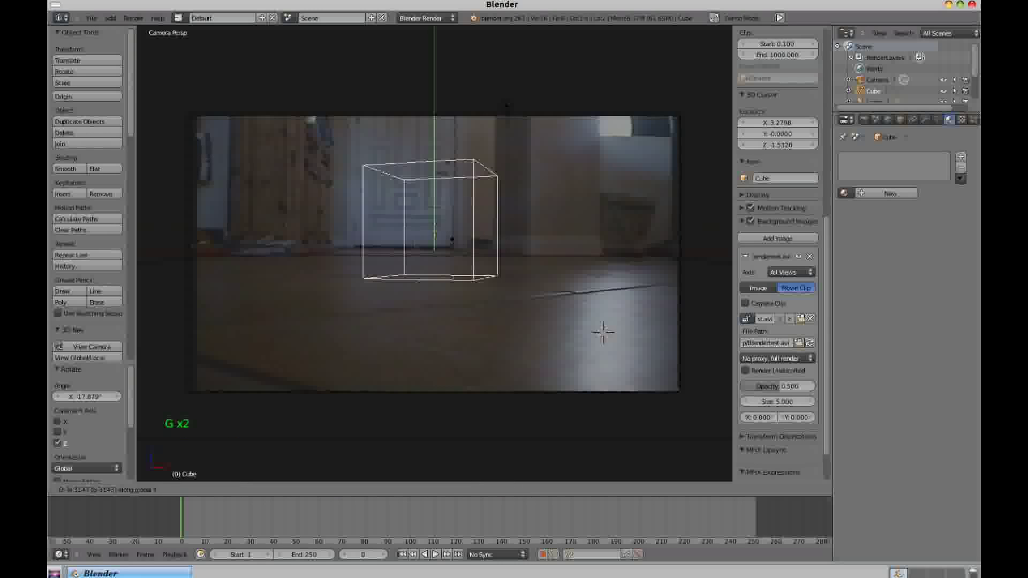
{"action": "right_click", "coordinate": [434, 225]}
Deselect everything and hide the viewport's tool shelf and properties region.
{"action": "key", "text": "a"}
{"action": "key", "text": "t"}
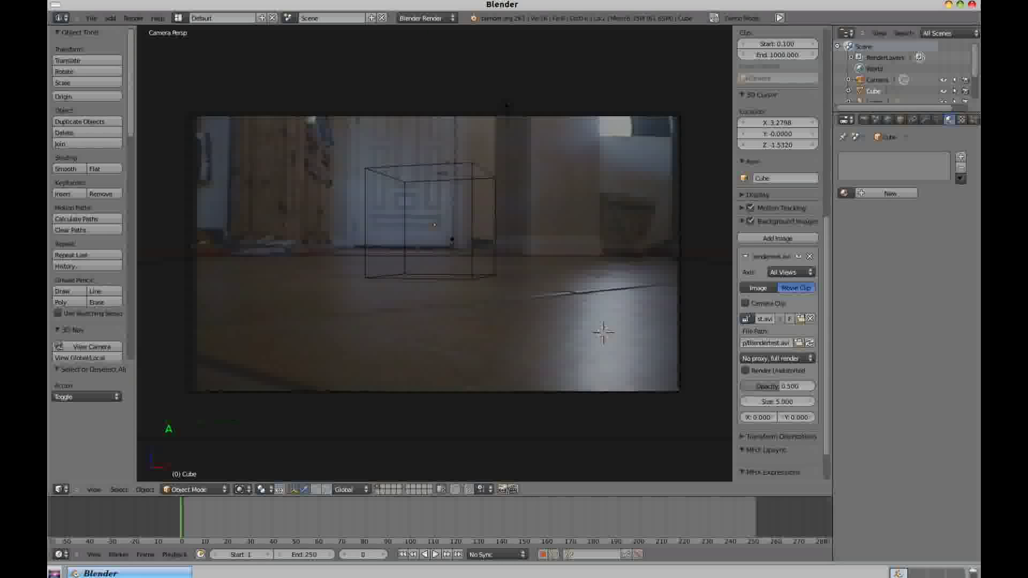
{"action": "key", "text": "n"}
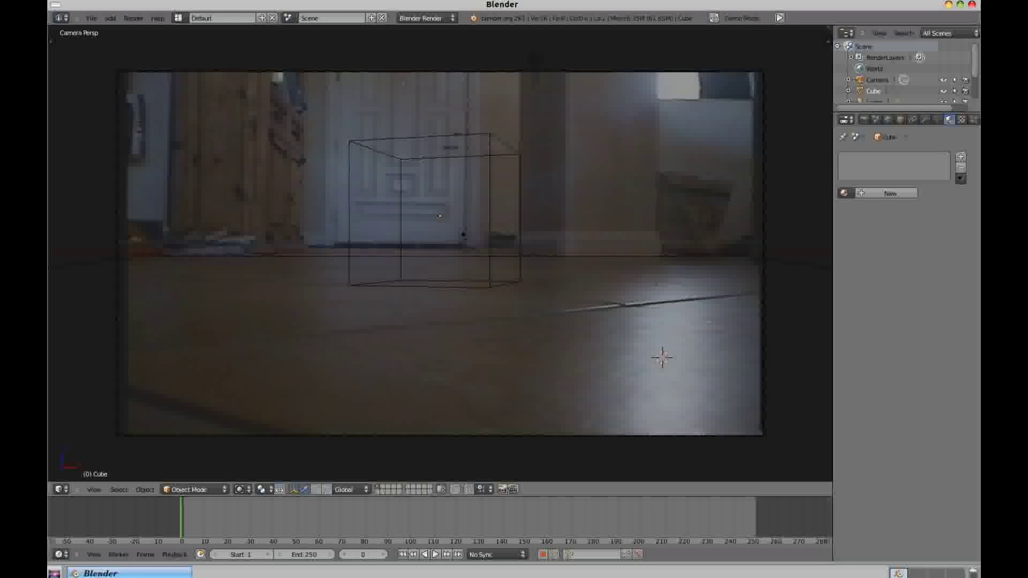
Set the render to 100% resolution with 16 anti-aliasing samples and render the final image.
{"action": "left_click", "coordinate": [863, 119]}
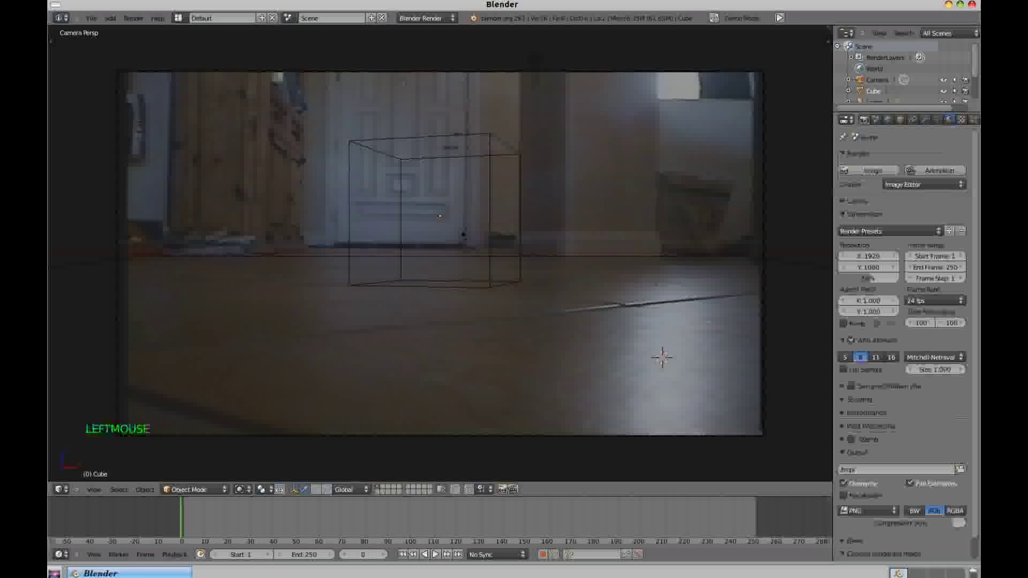
{"action": "double_click", "coordinate": [868, 279]}
{"action": "left_click", "coordinate": [870, 170]}
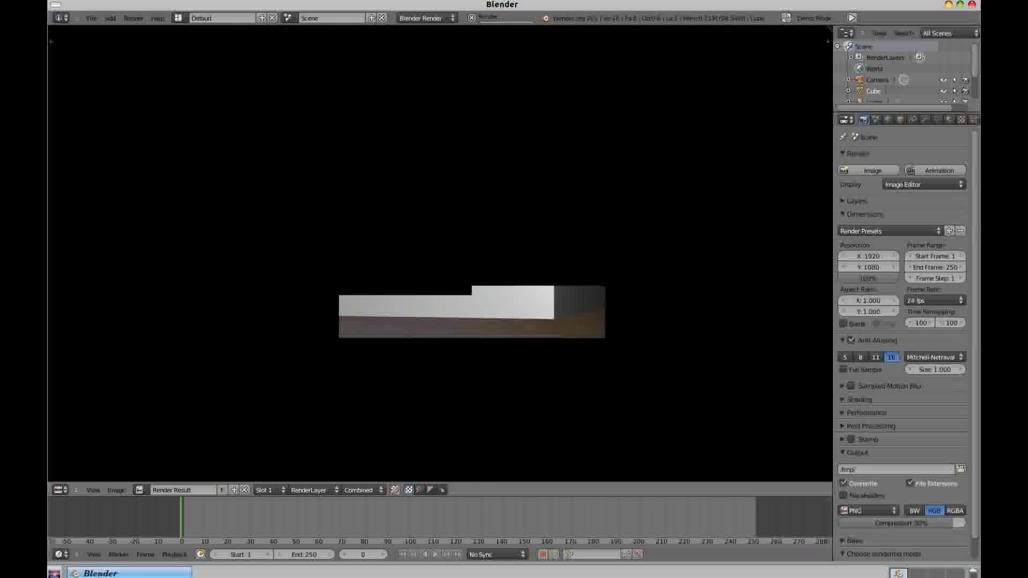
Maximize the render result and examine how the cube and its shadow blend with the filmed floor.
{"action": "key", "text": "ctrl+Up"}
{"action": "scroll", "coordinate": [514, 289], "scroll_direction": "down", "scroll_amount": 2}
{"action": "scroll", "coordinate": [514, 289], "scroll_direction": "up", "scroll_amount": 1}
{"action": "middle_click_drag", "start_coordinate": [513, 289], "coordinate": [507, 330]}
{"action": "scroll", "coordinate": [514, 289], "scroll_direction": "up", "scroll_amount": 1}
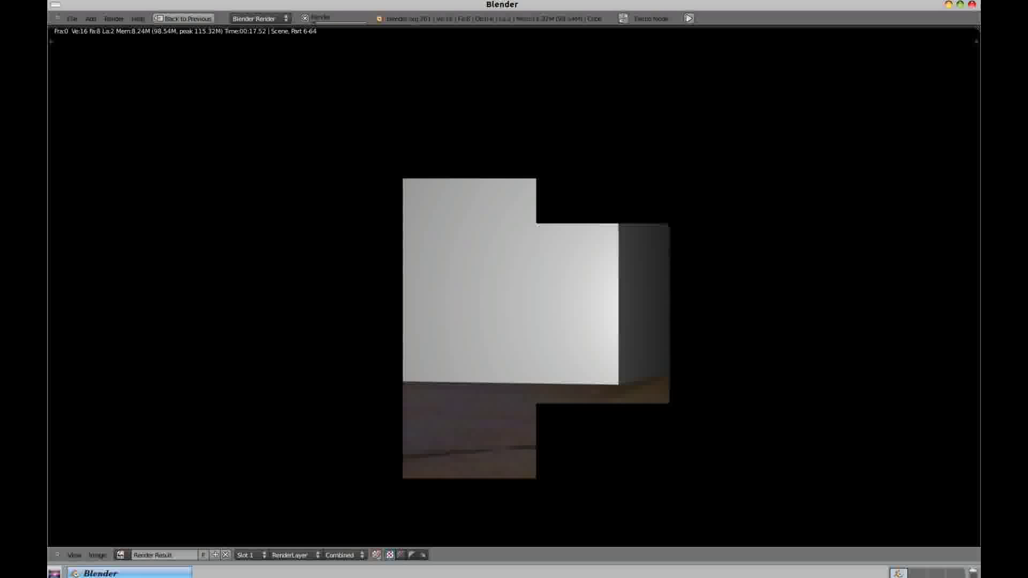
{"action": "scroll", "coordinate": [514, 289], "scroll_direction": "down", "scroll_amount": 1}
{"action": "middle_click_drag", "start_coordinate": [514, 289], "coordinate": [503, 259]}
{"action": "scroll", "coordinate": [514, 289], "scroll_direction": "up", "scroll_amount": 1}
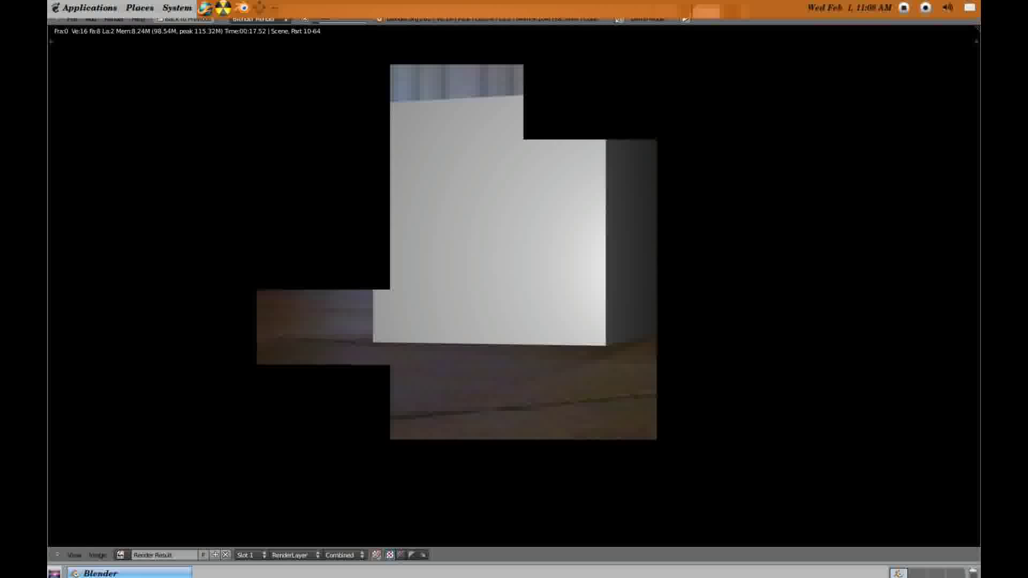
{"action": "left_click", "coordinate": [903, 8]}
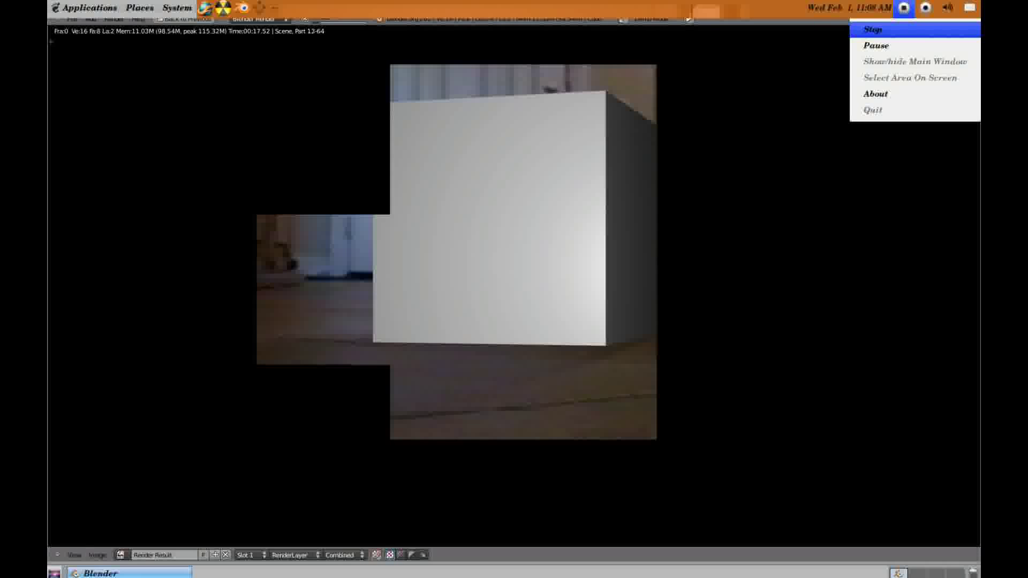